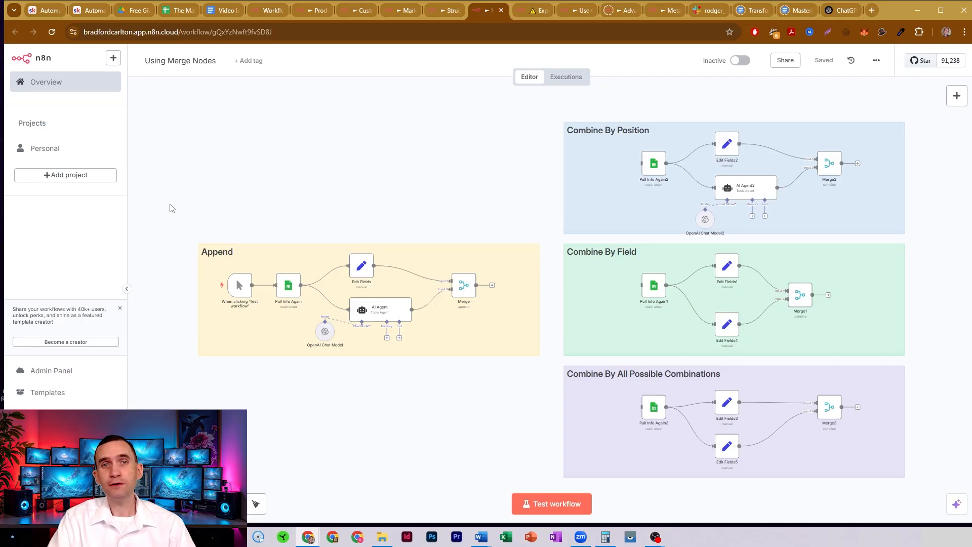
- Add a standalone Merge node, place it above the Append group, and delete it
left_click(956, 96)
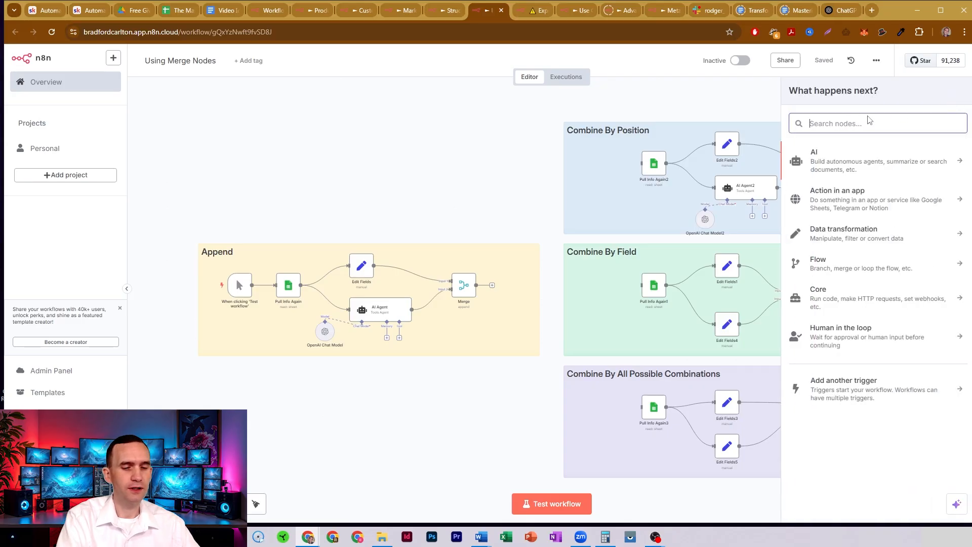
type("merge")
left_click(881, 159)
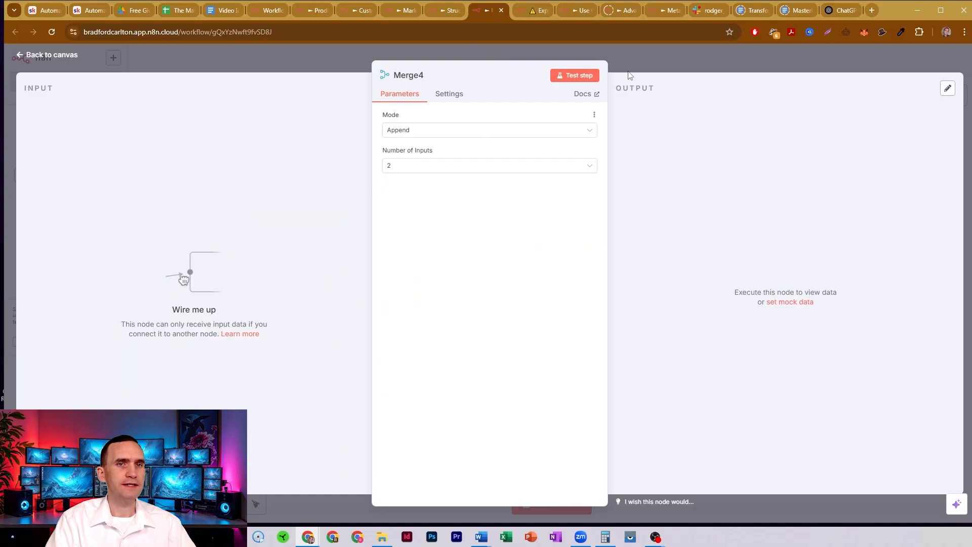
left_click(640, 56)
left_click_drag(272, 308, 340, 159)
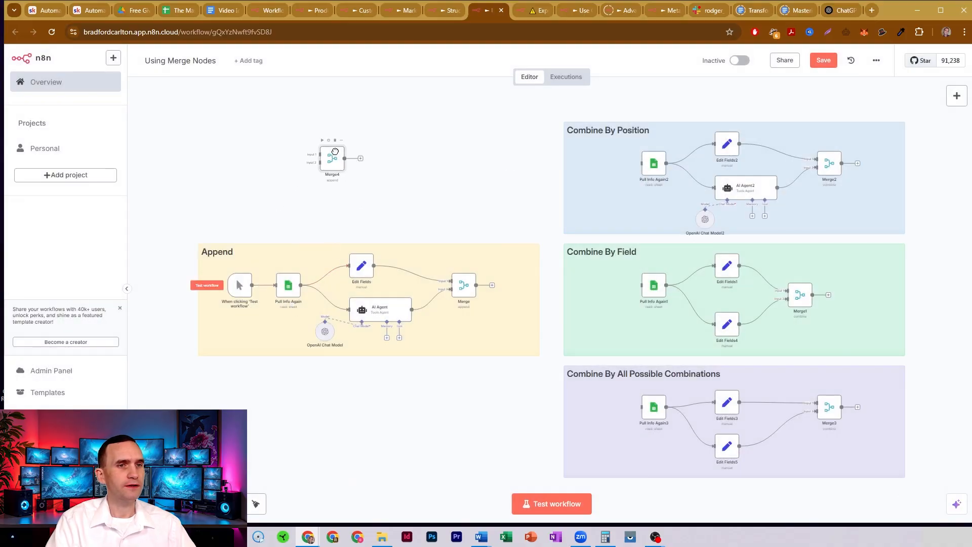
key("Delete")
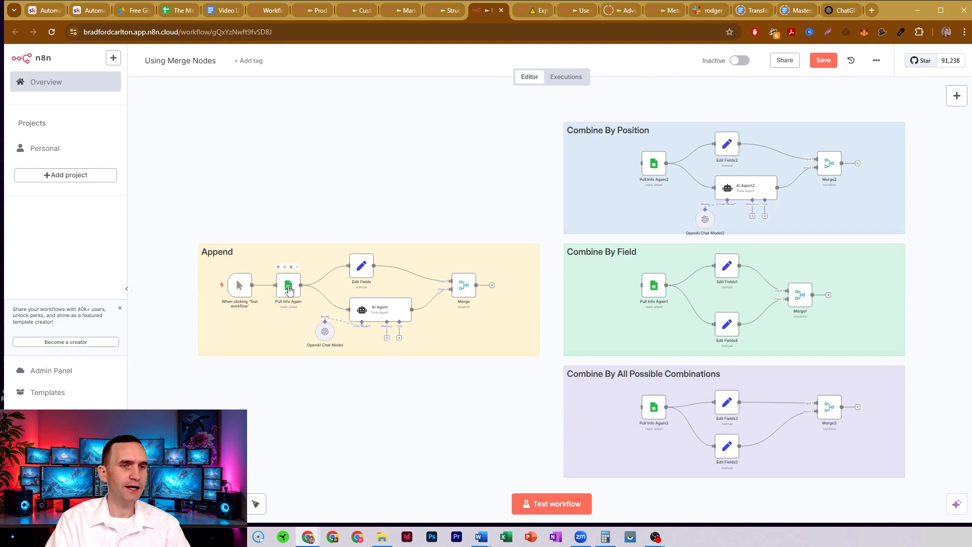
- Review the settings of the Edit Fields, AI Agent and Pull Info Again nodes in the Append group
double_click(361, 266)
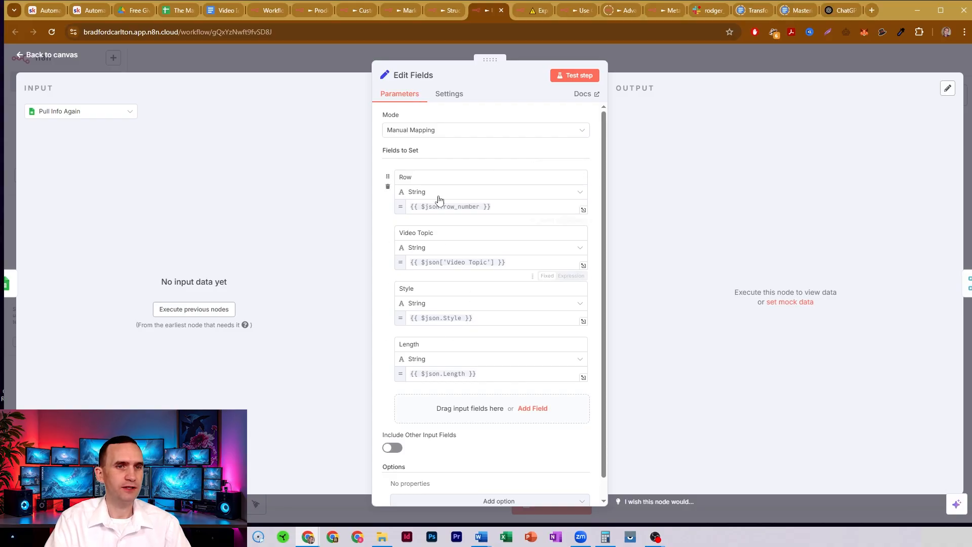
key("Escape")
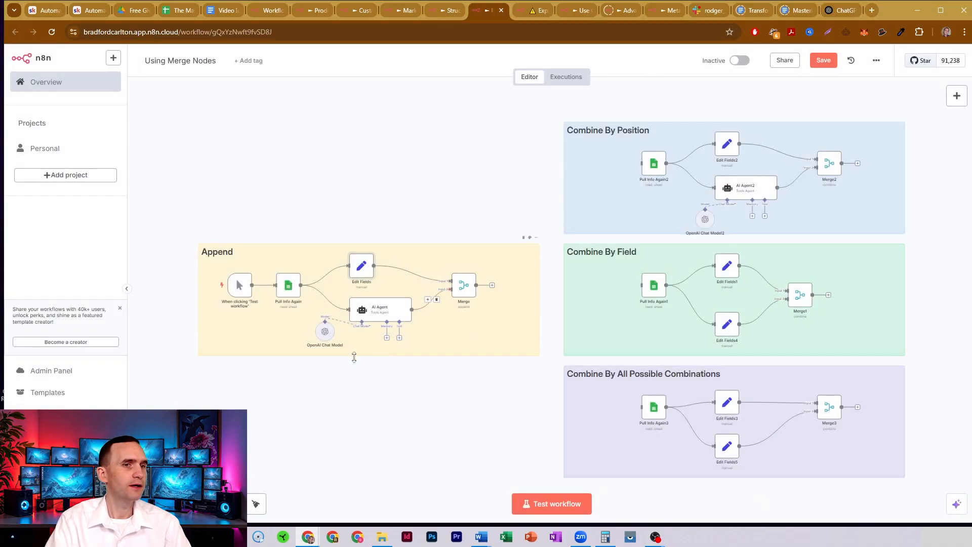
double_click(382, 310)
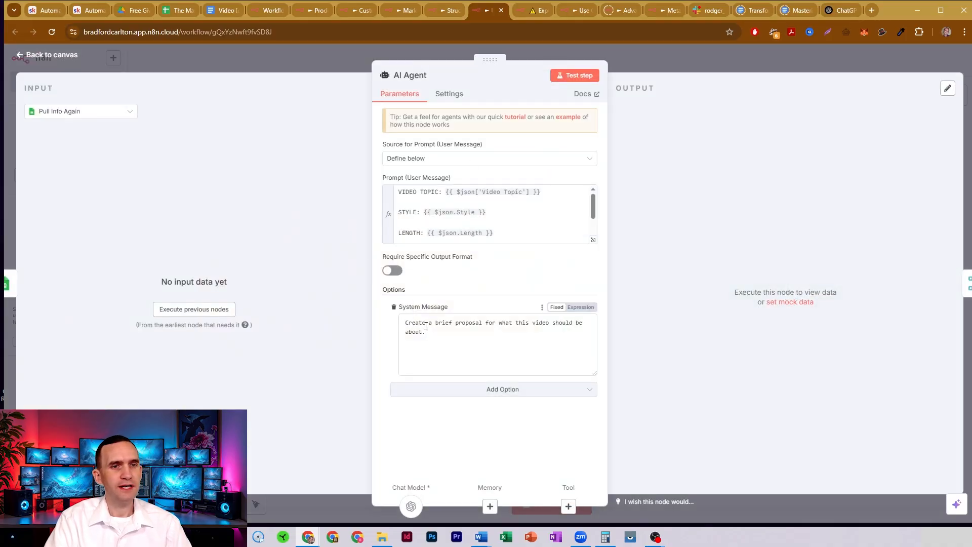
left_click(625, 60)
double_click(289, 285)
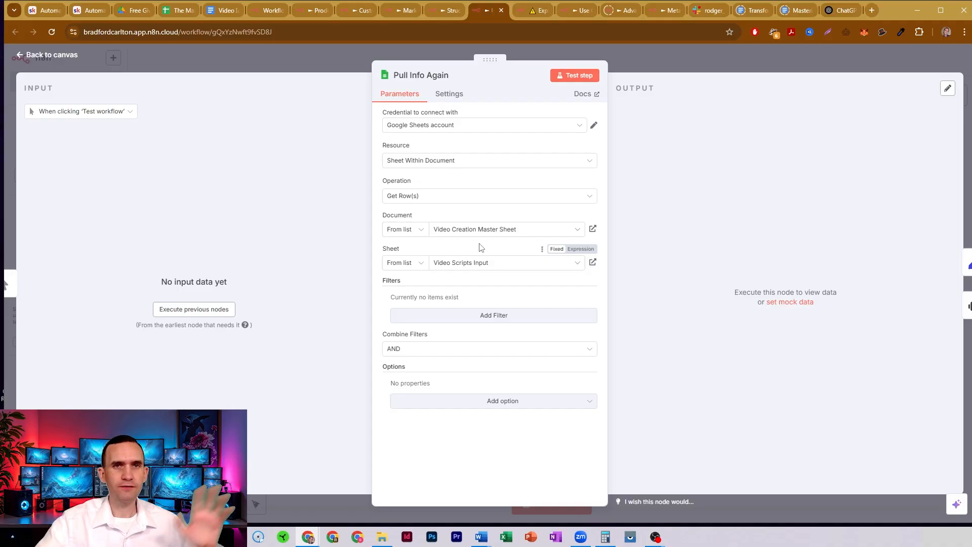
left_click(639, 55)
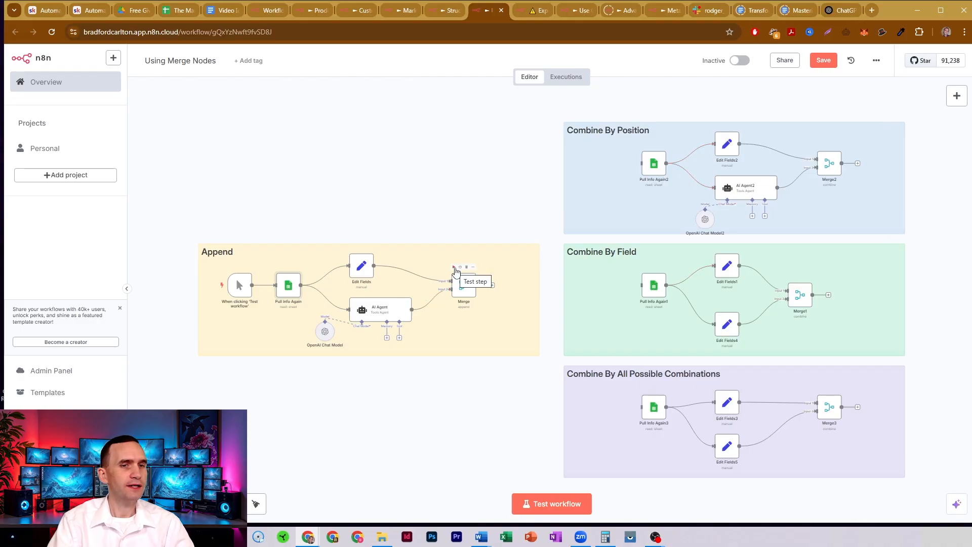
- Test the Append group's Merge node and examine the rows returned by the Pull Info Again node
left_click(455, 269)
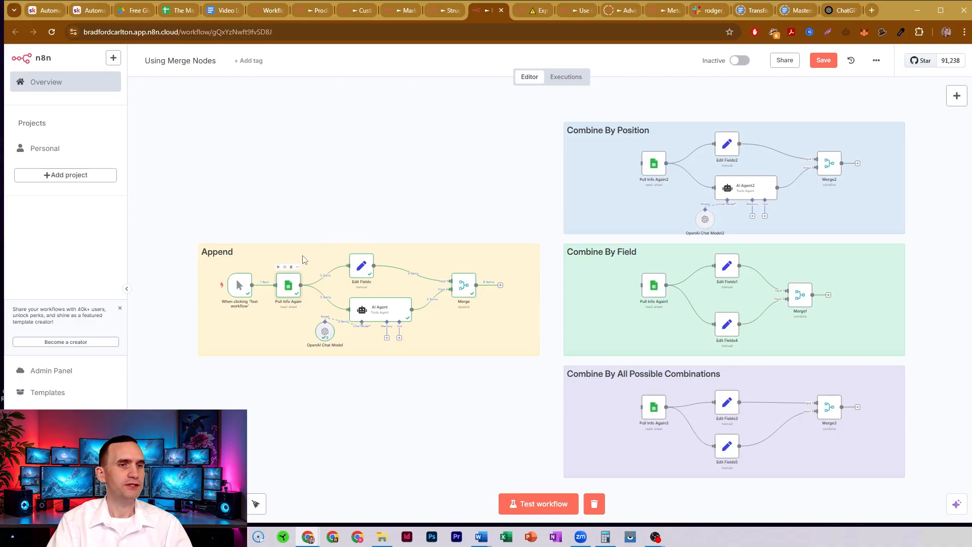
double_click(288, 285)
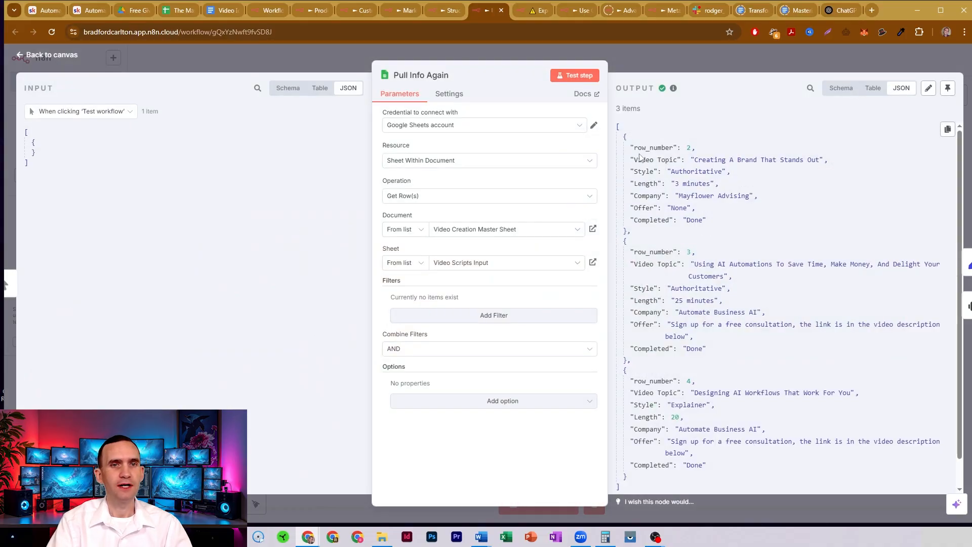
left_click_drag(633, 146, 723, 228)
left_click(723, 228)
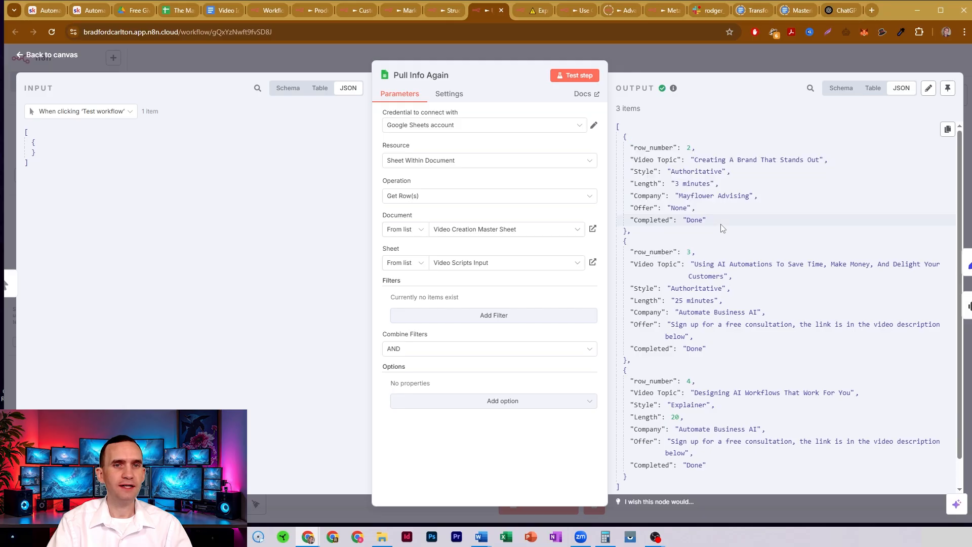
double_click(645, 160)
left_click(647, 175)
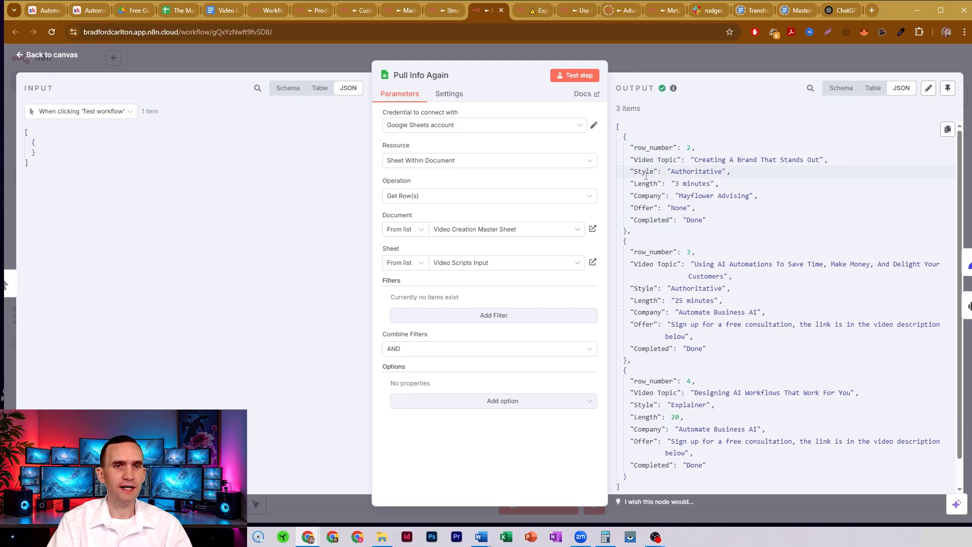
left_click_drag(646, 195, 674, 196)
left_click(641, 207)
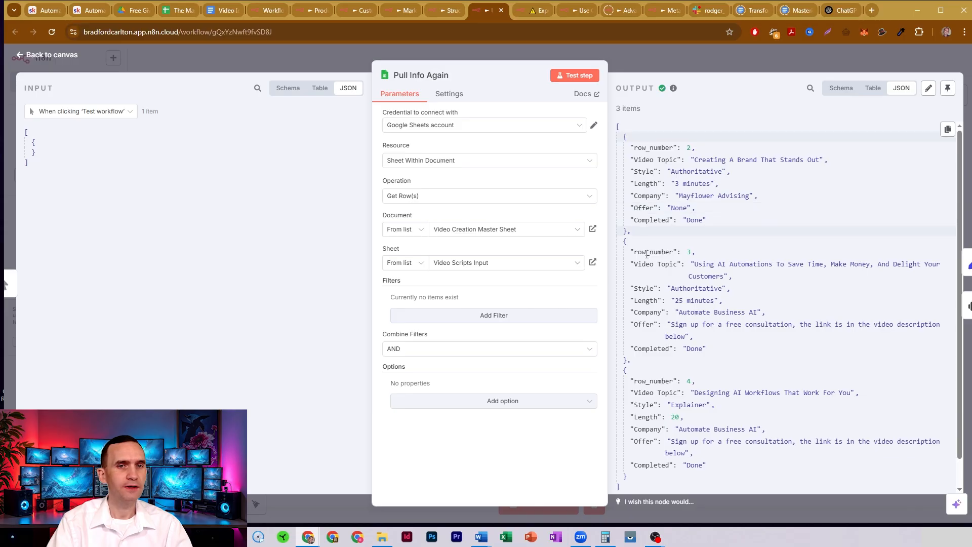
left_click_drag(642, 147, 708, 237)
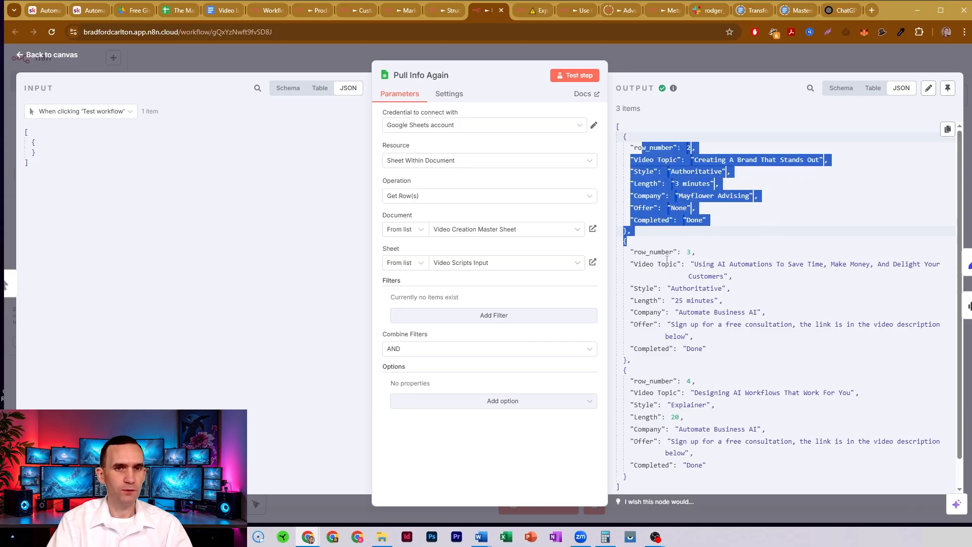
left_click_drag(651, 252, 706, 361)
left_click_drag(652, 390, 706, 465)
left_click(664, 59)
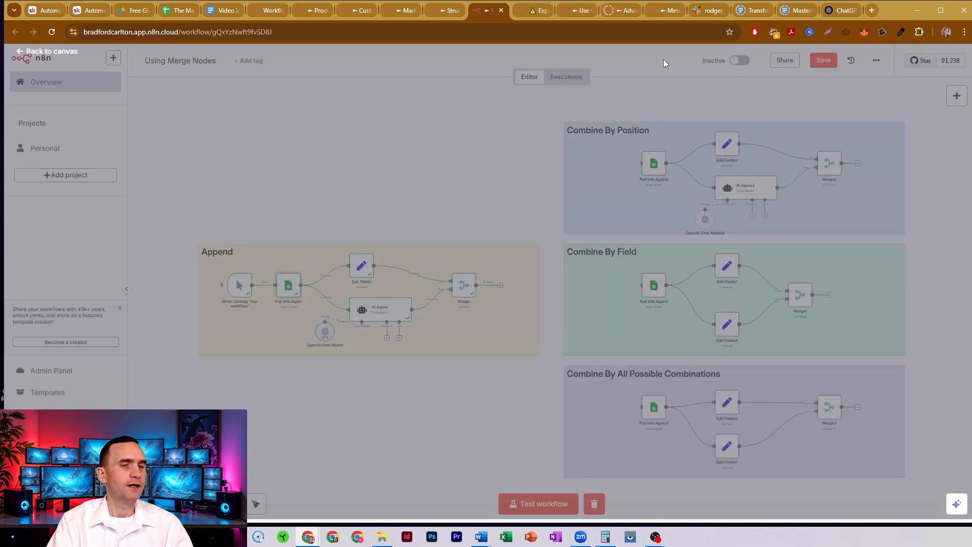
- Compare the input data and mapped output fields of the Append group's Edit Fields node
double_click(362, 268)
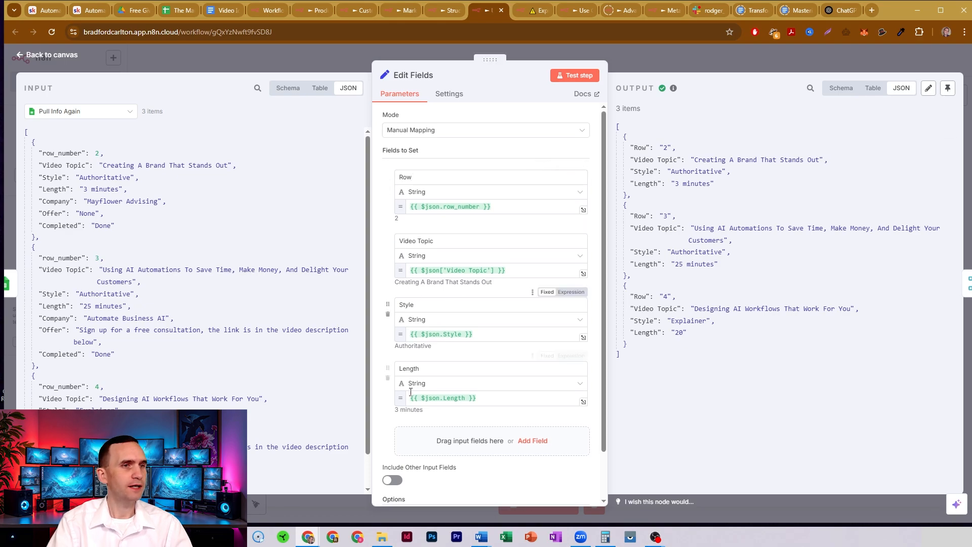
mouse_move(70, 153)
left_mouse_down()
mouse_move(109, 215)
mouse_move(72, 153)
left_mouse_up()
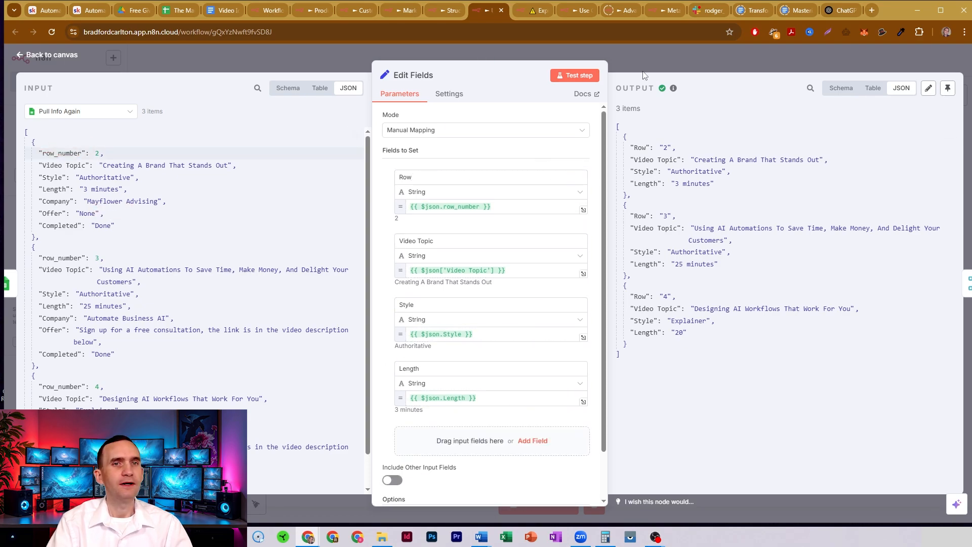
left_click(644, 71)
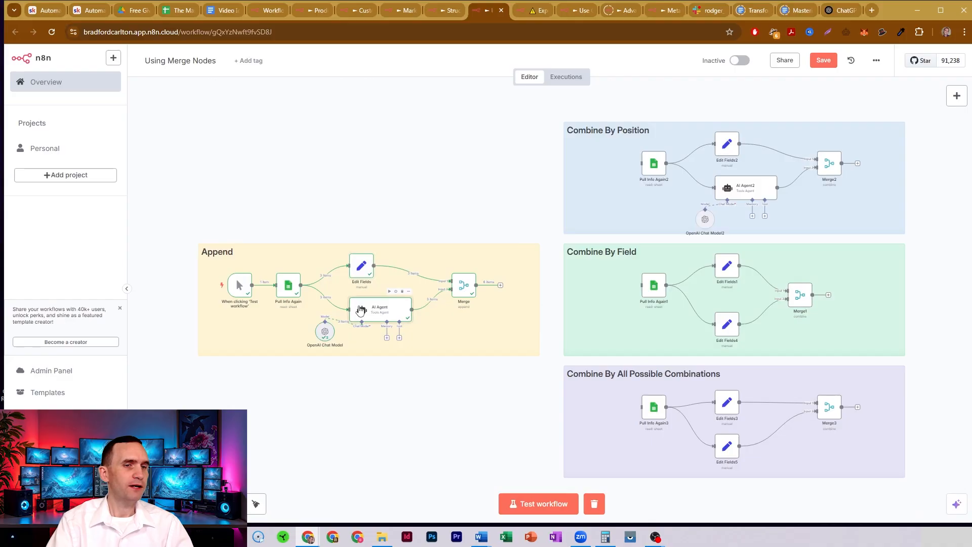
- Examine the Append group's AI Agent node, reading its user prompt and the generated video proposals
double_click(383, 318)
left_click(410, 199)
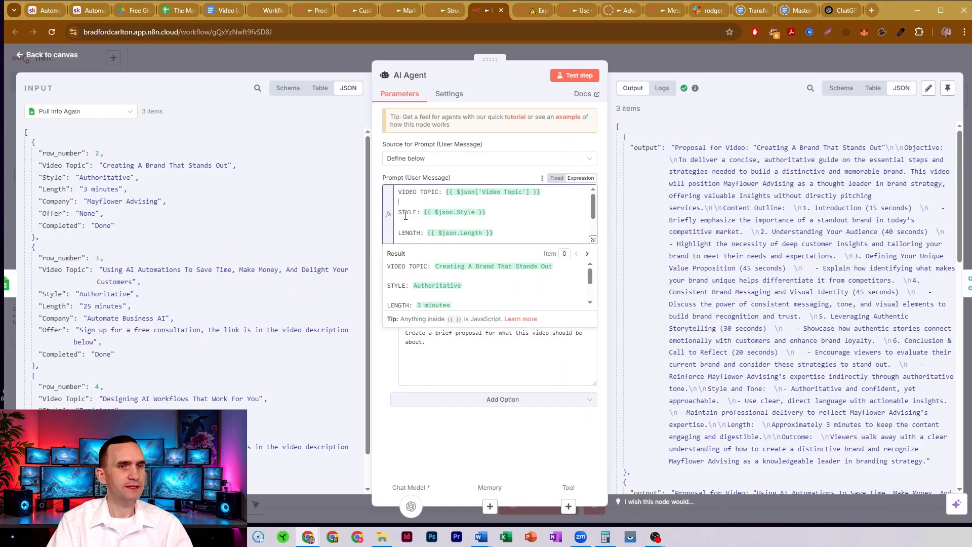
scroll(407, 217, "down", 2)
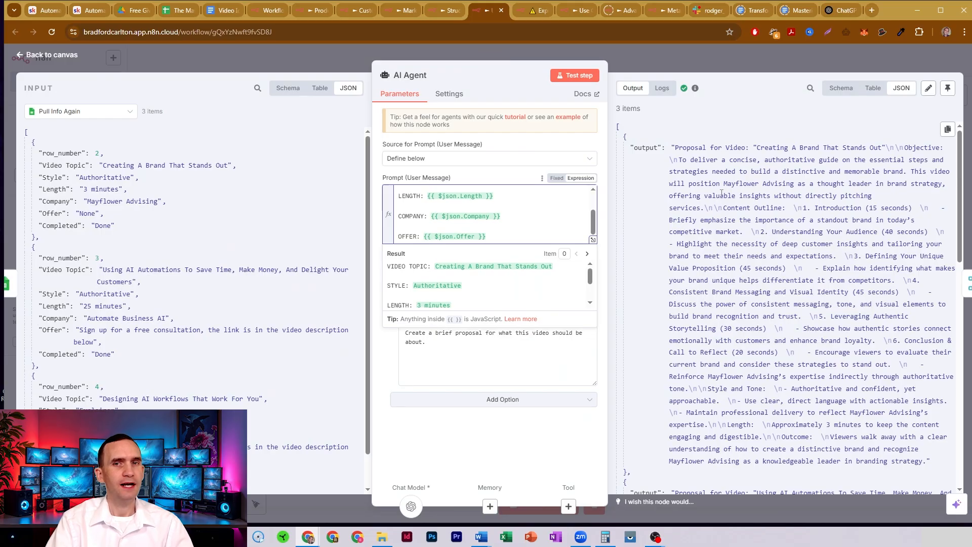
scroll(728, 213, "down", 3)
scroll(727, 213, "up", 3)
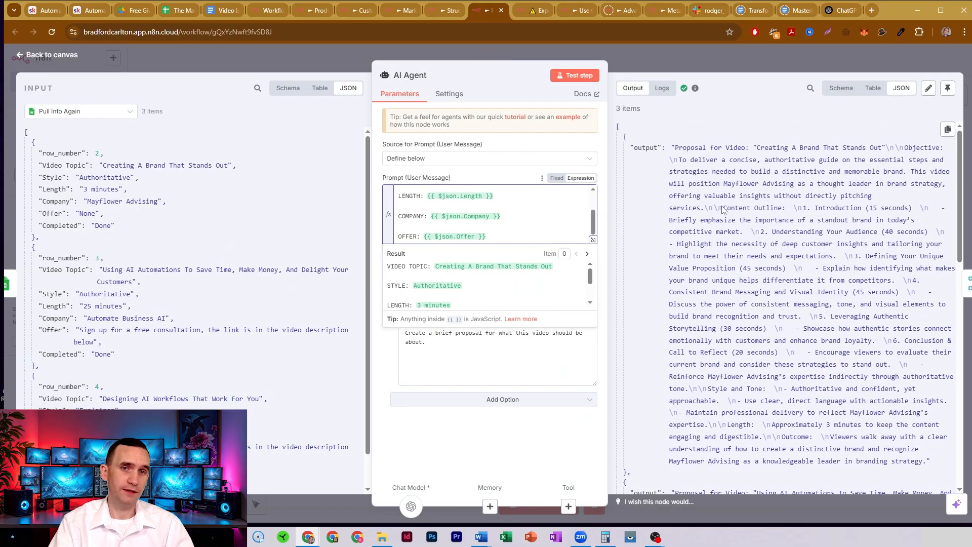
left_click_drag(671, 147, 936, 461)
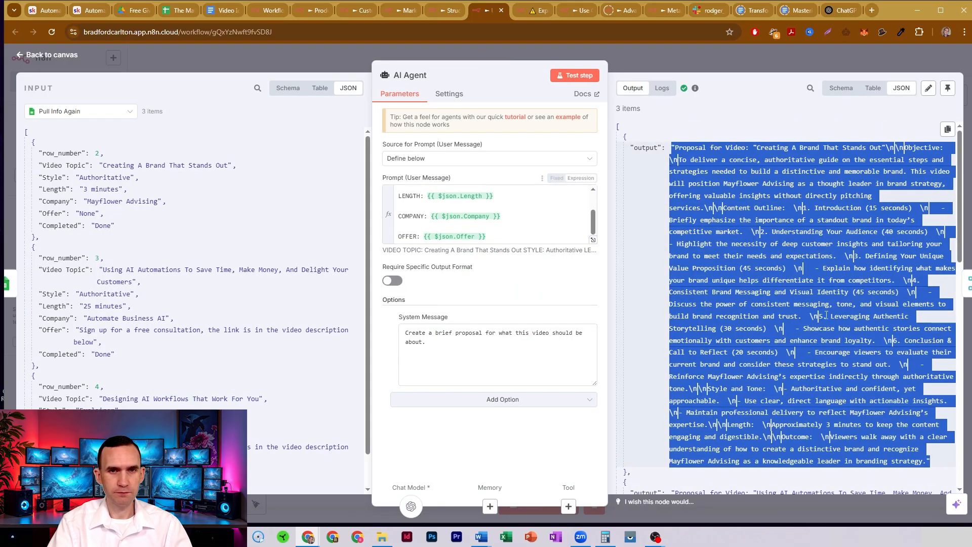
left_click(771, 252)
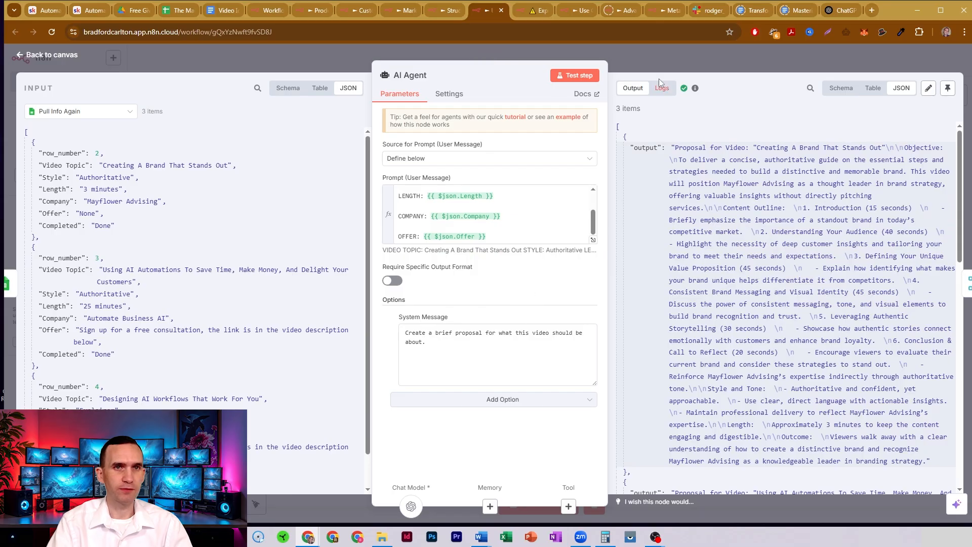
left_click(644, 55)
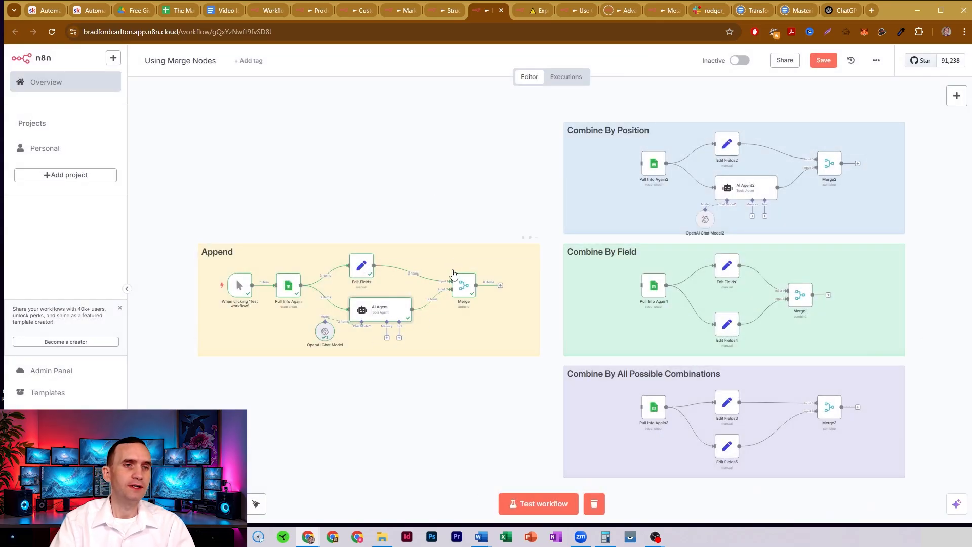
- Inspect the Append group's Merge node input data from Edit Fields and from AI Agent
double_click(466, 289)
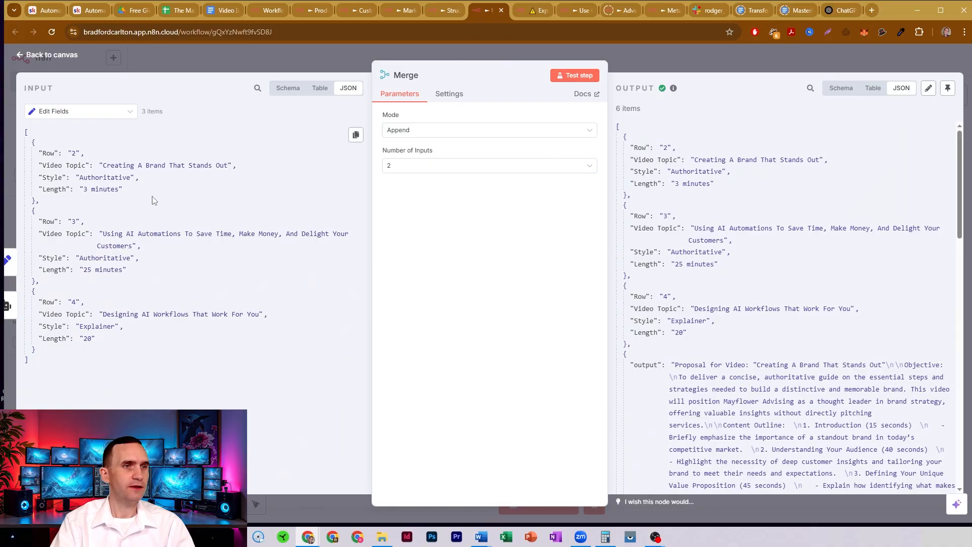
left_click_drag(155, 201, 68, 153)
left_click(130, 112)
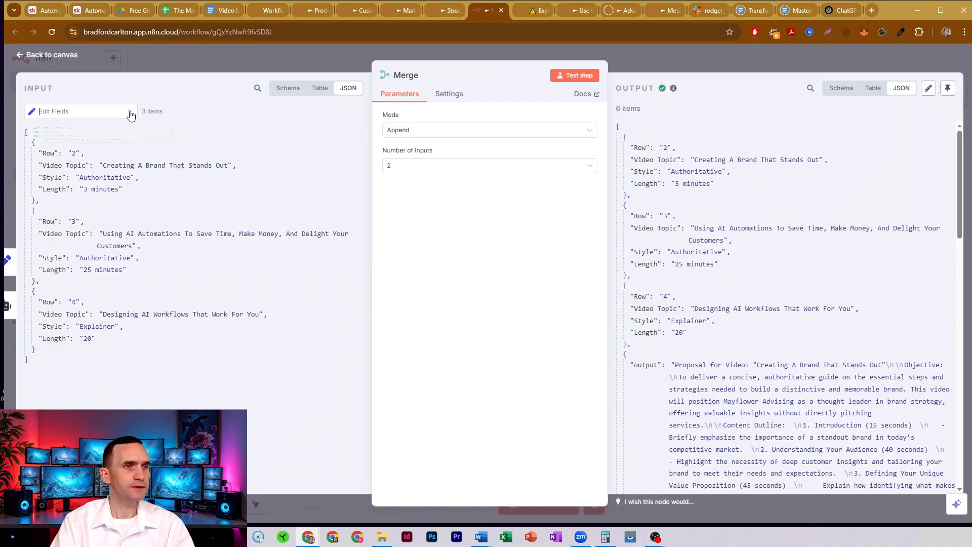
left_click(67, 153)
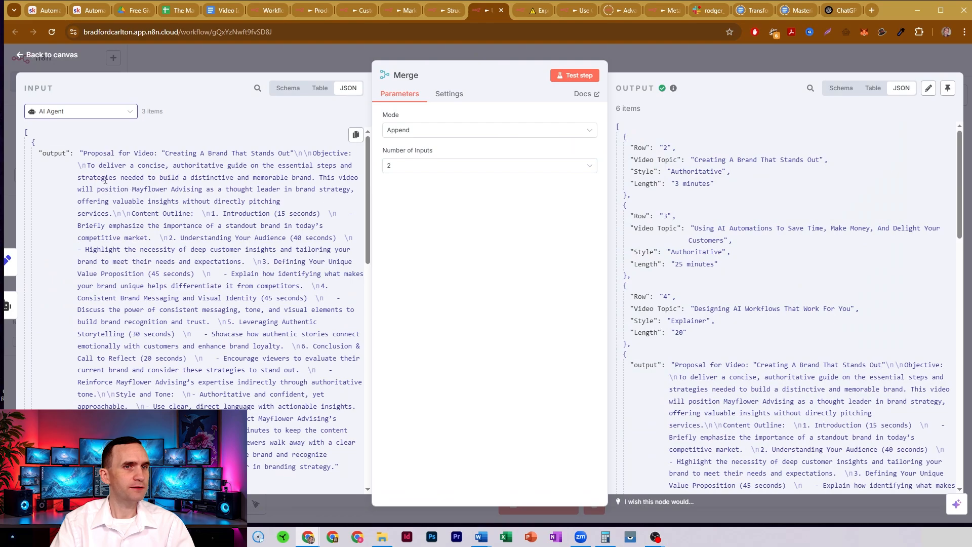
scroll(128, 187, "down", 10)
scroll(159, 192, "up", 5)
scroll(159, 193, "up", 5)
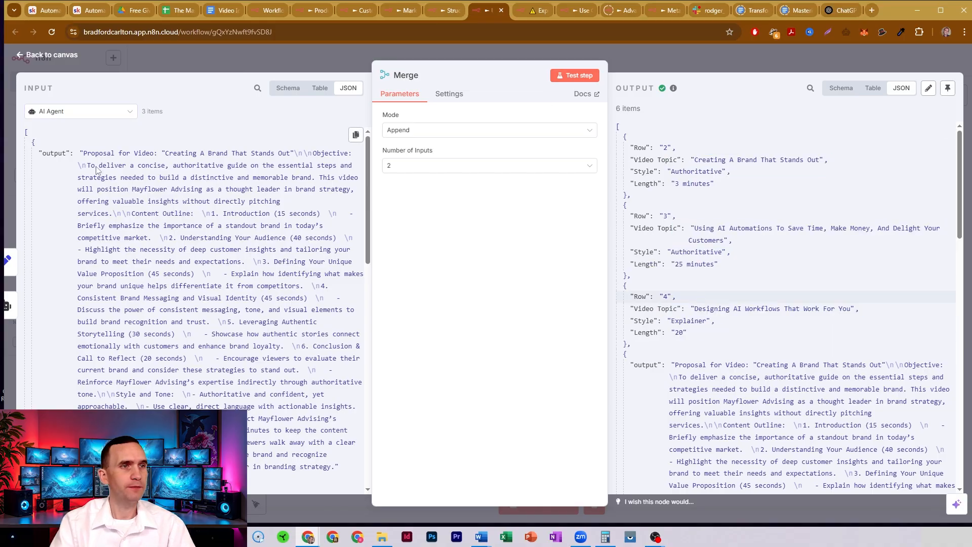
- Compare the Merge node's appended output with its Edit Fields and AI Agent inputs
left_click(113, 115)
left_click(59, 135)
scroll(670, 323, "down", 10)
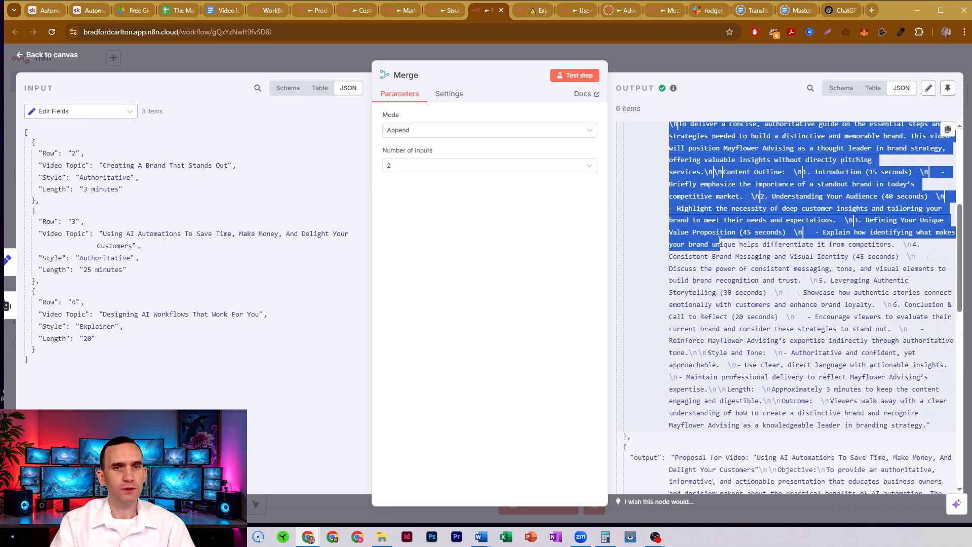
left_click_drag(671, 323, 724, 344)
scroll(733, 336, "down", 7)
left_click_drag(720, 378, 750, 403)
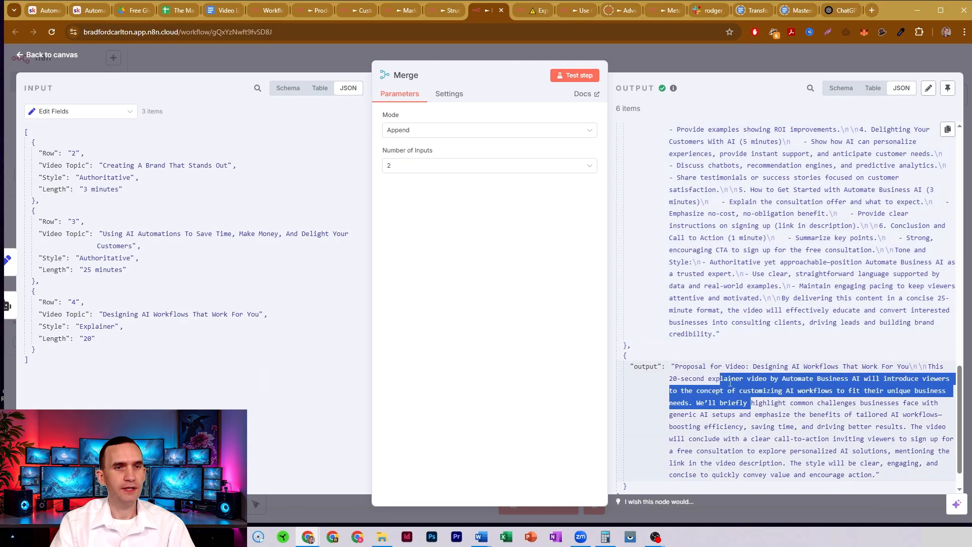
left_click(116, 112)
left_click(76, 154)
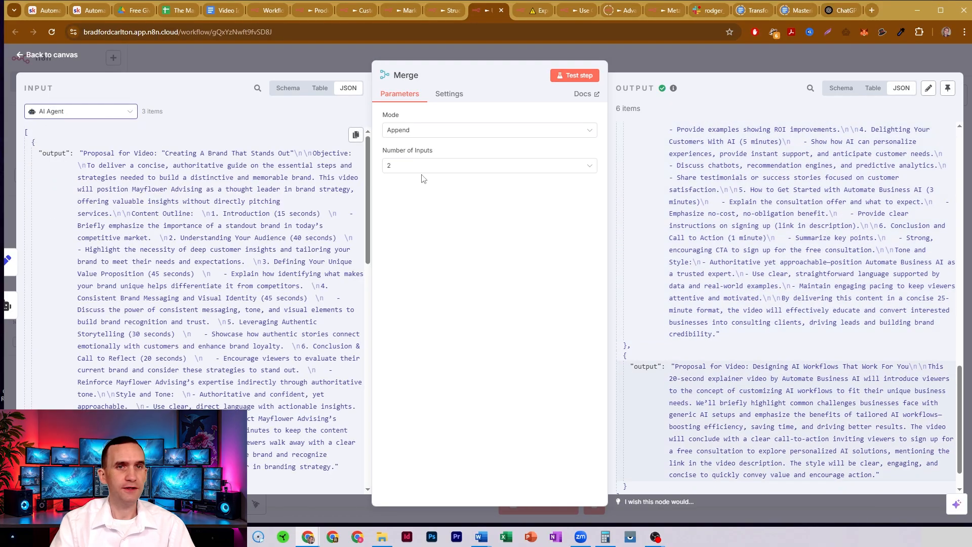
left_click(654, 53)
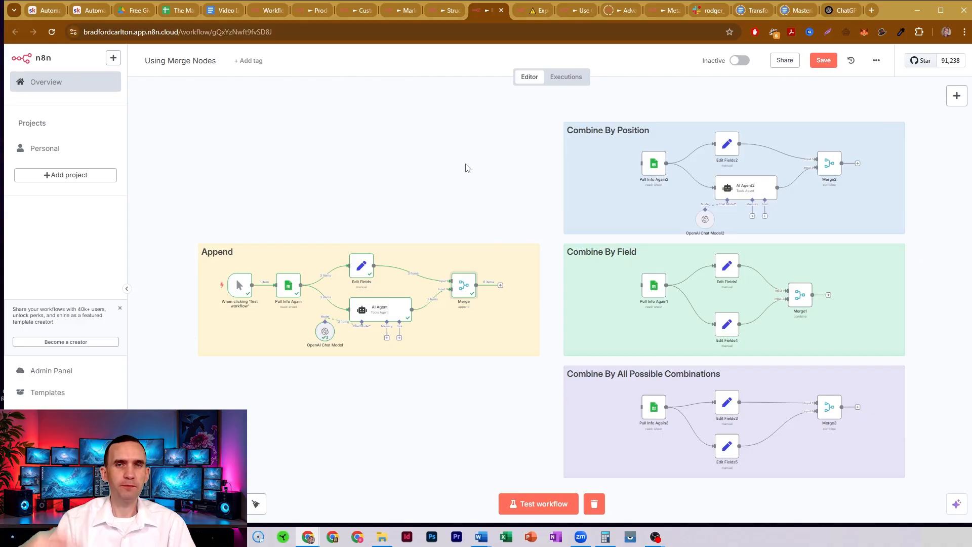
- Set the mode of the Append group's Merge node to Choose Branch
double_click(467, 289)
left_click(433, 134)
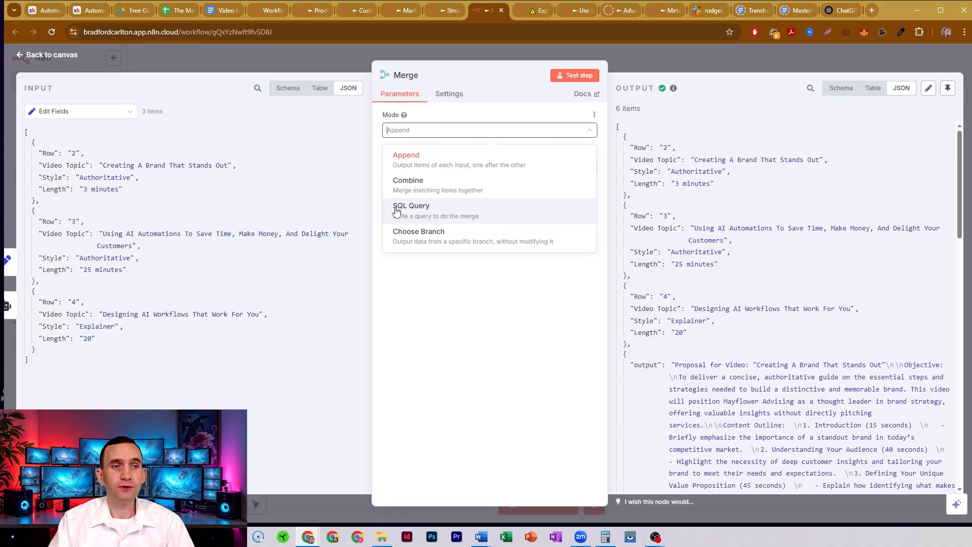
left_click(459, 239)
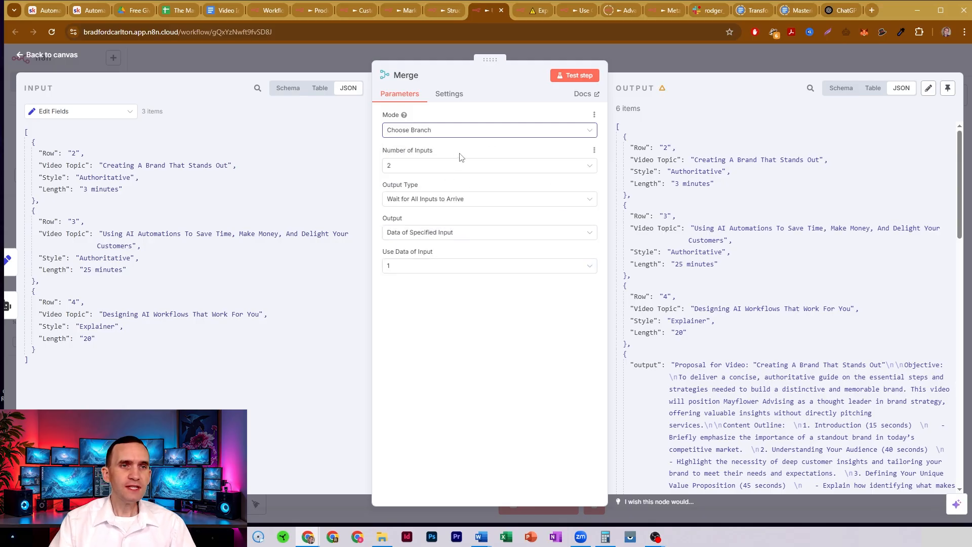
- Examine the Append group's Merge node options in Choose Branch mode: Number of Inputs, Output Type and Output
left_click(649, 53)
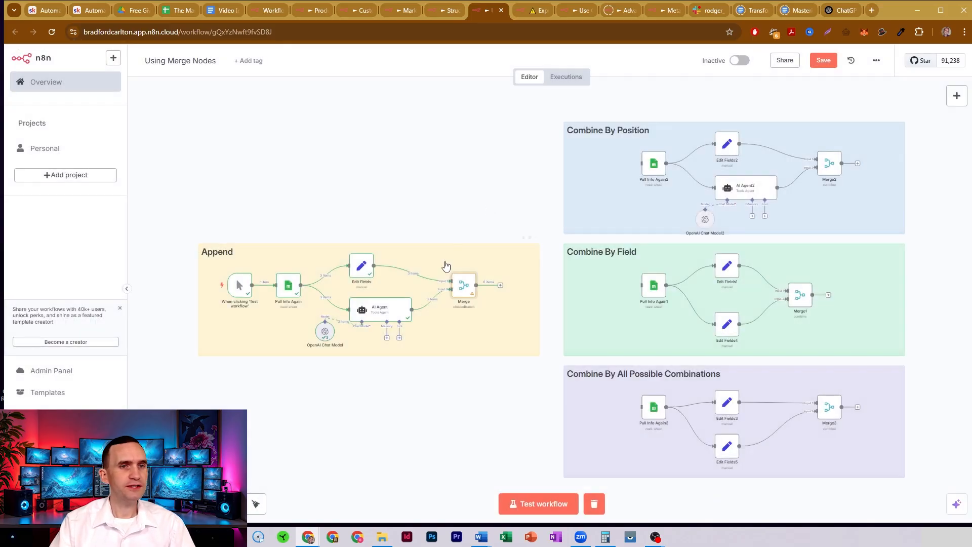
double_click(466, 289)
left_click(431, 167)
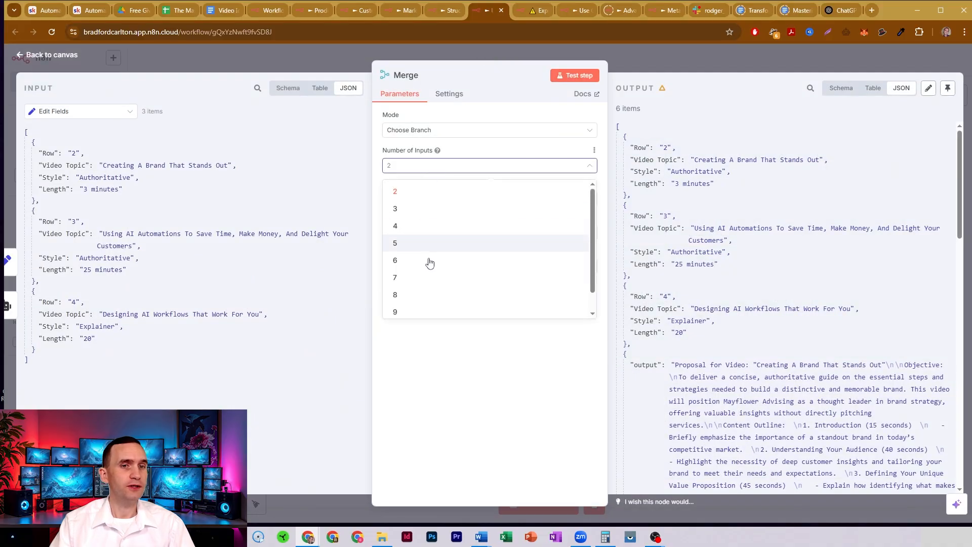
scroll(430, 262, "down", 2)
left_click(455, 167)
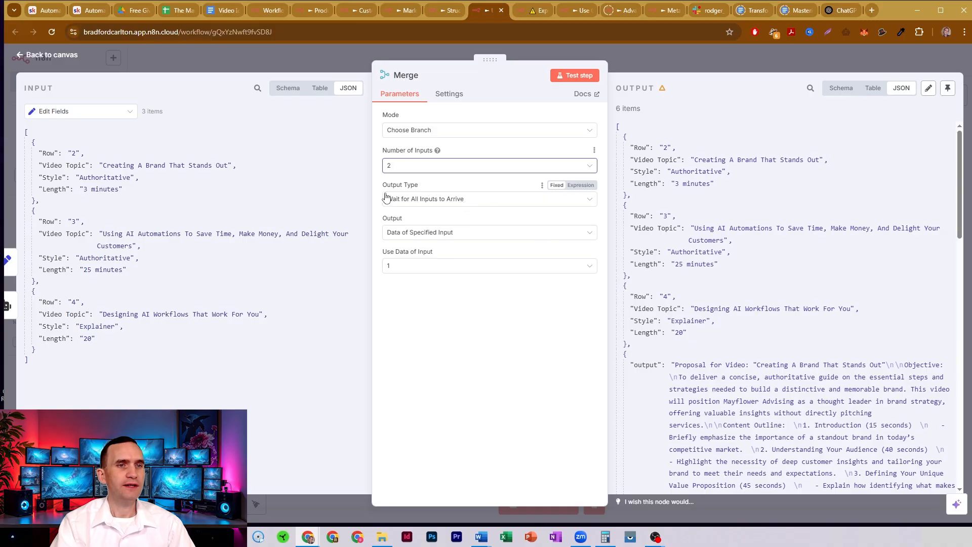
left_click(509, 203)
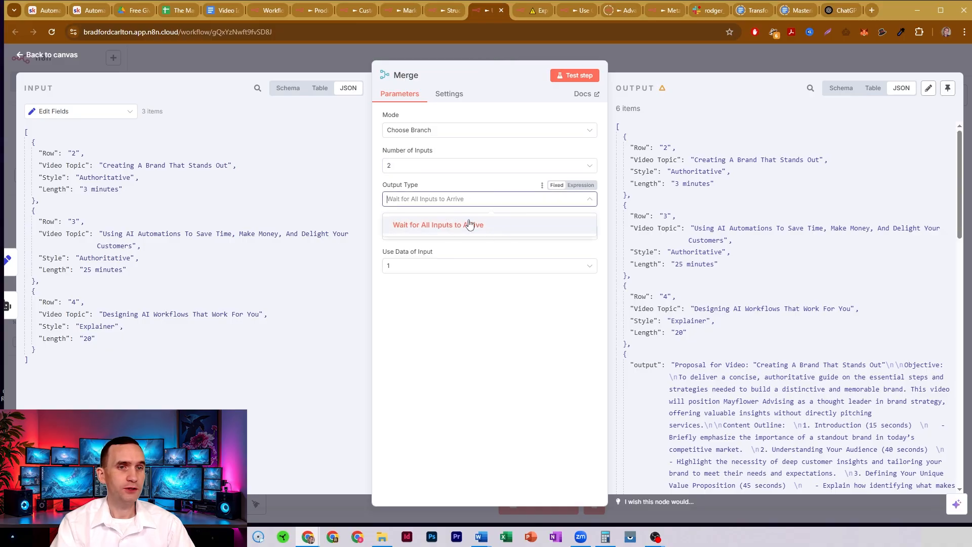
left_click(475, 199)
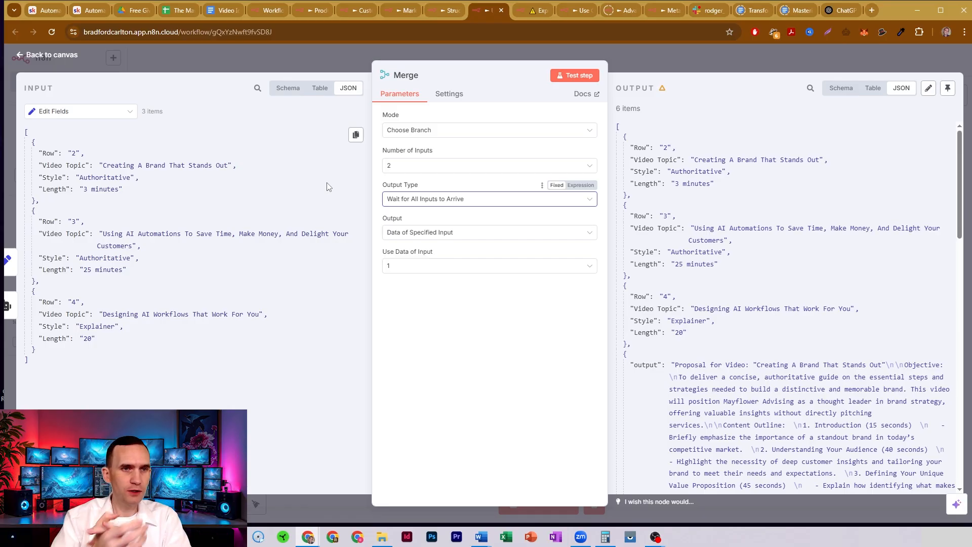
left_click(494, 233)
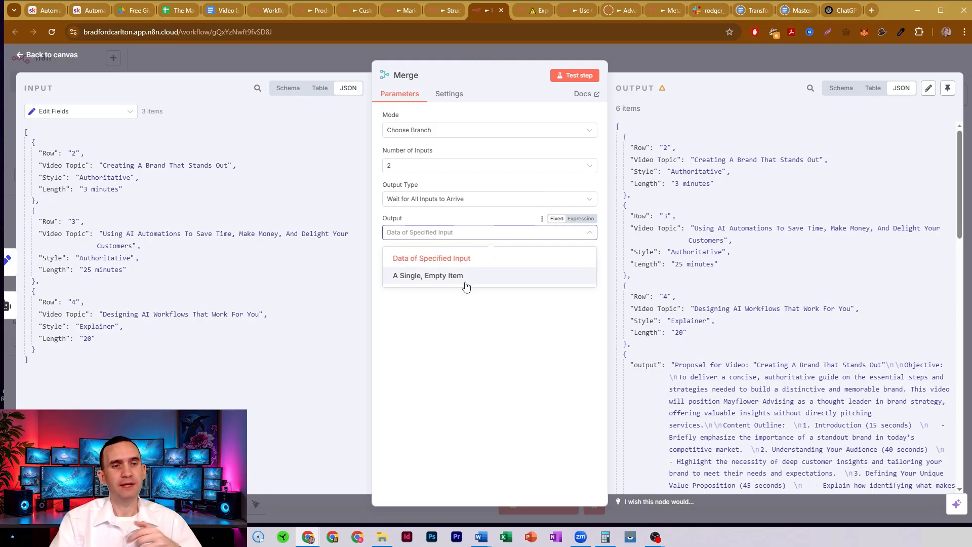
left_click(473, 233)
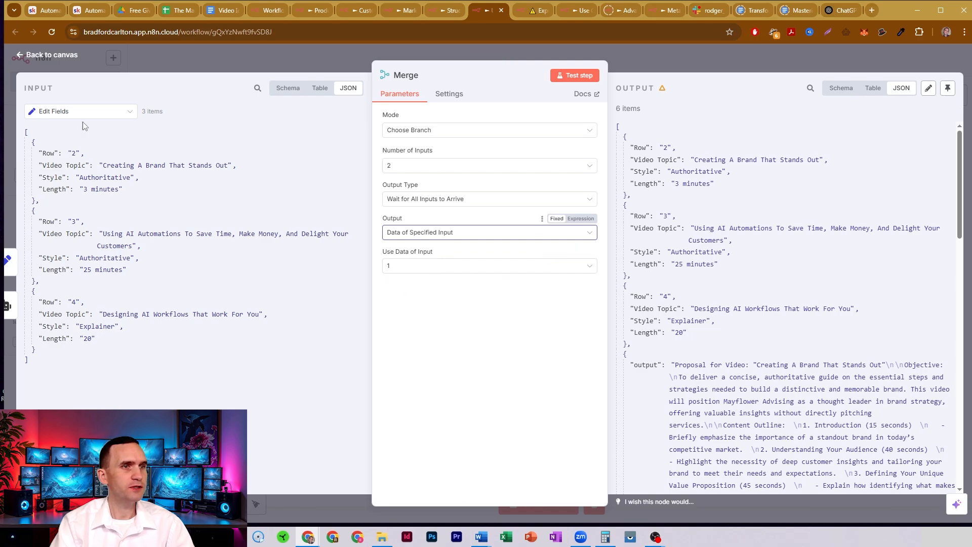
- Test the Append group's Merge node with Use Data of Input 1, and inspect the items it outputs
left_click(575, 77)
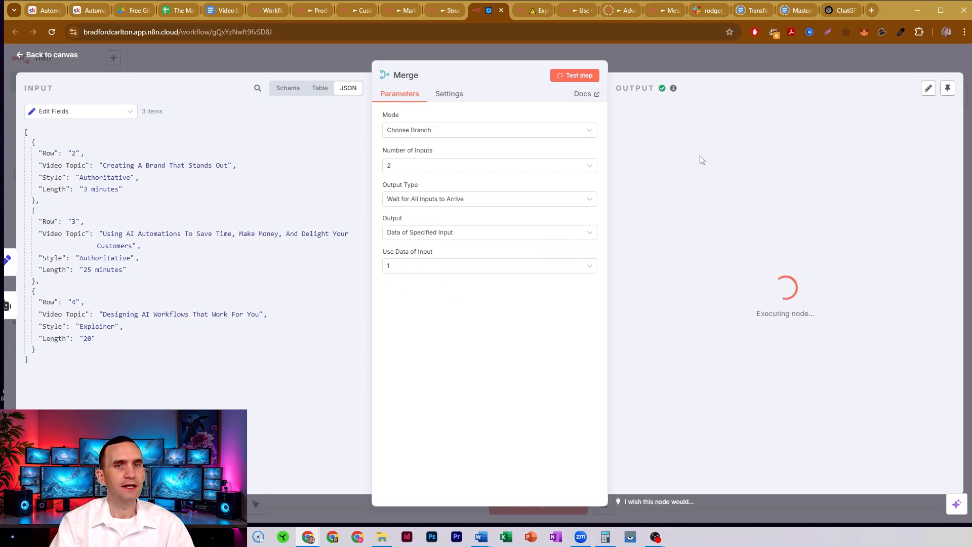
left_click_drag(656, 158, 708, 321)
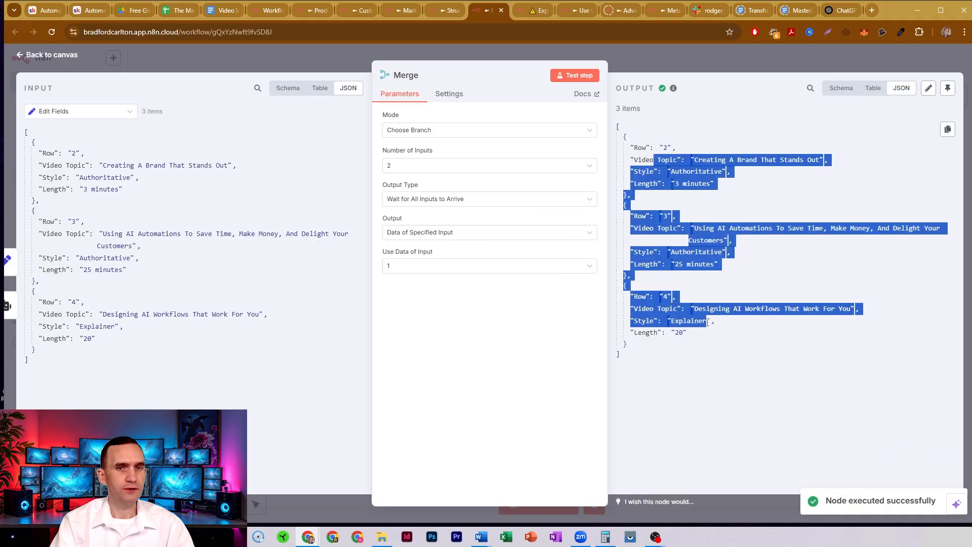
left_click(629, 60)
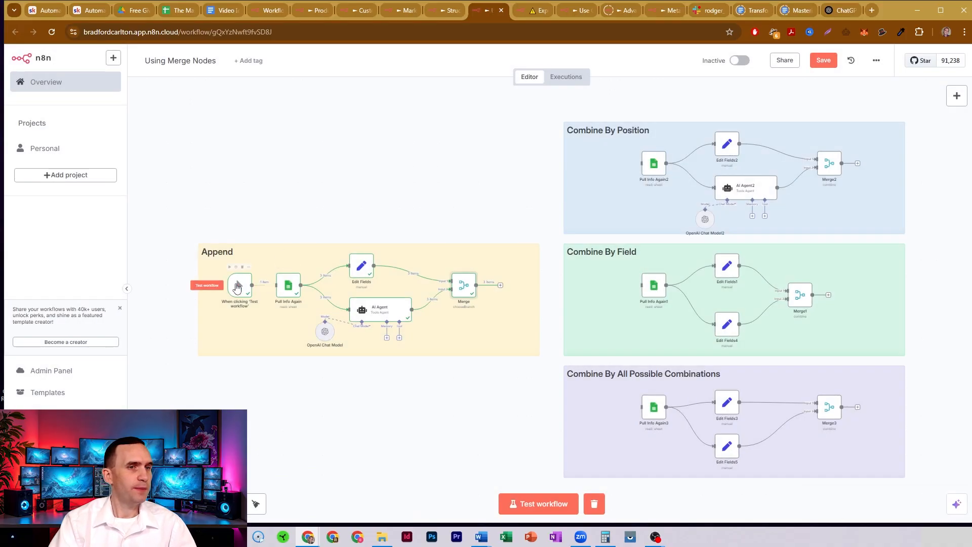
- Attach the manual trigger to Pull Info Again2 in the Combine By Position group and choose Position as Merge2's Combine By option
left_click_drag(237, 286, 641, 164)
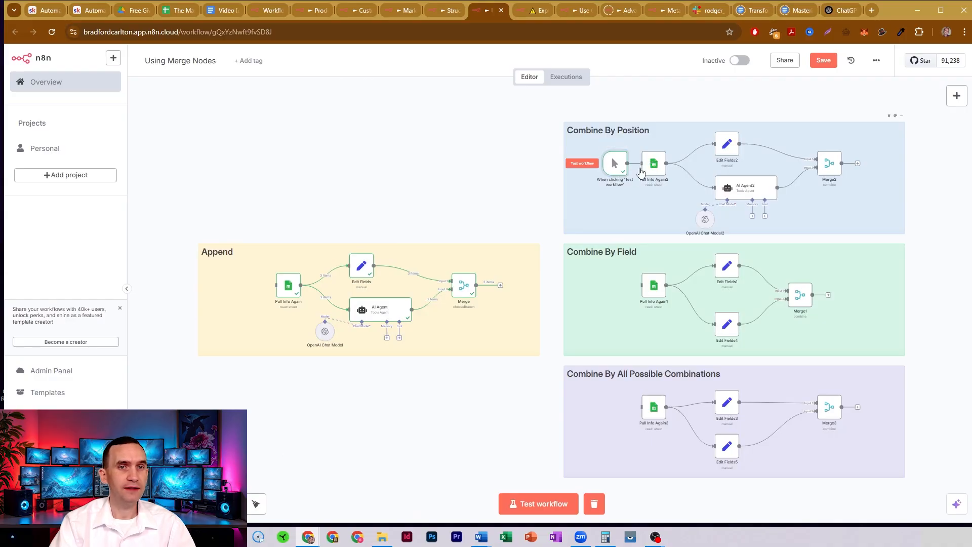
double_click(830, 168)
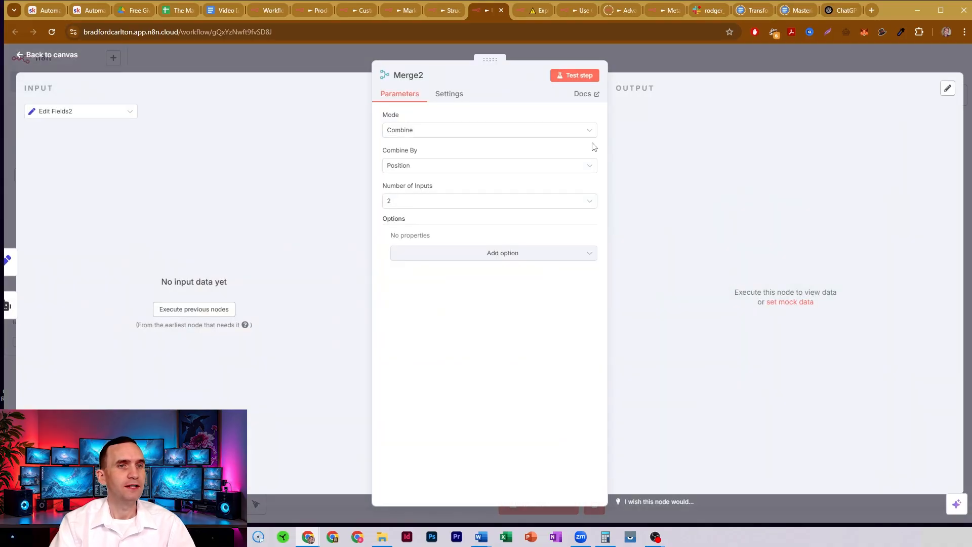
left_click(458, 167)
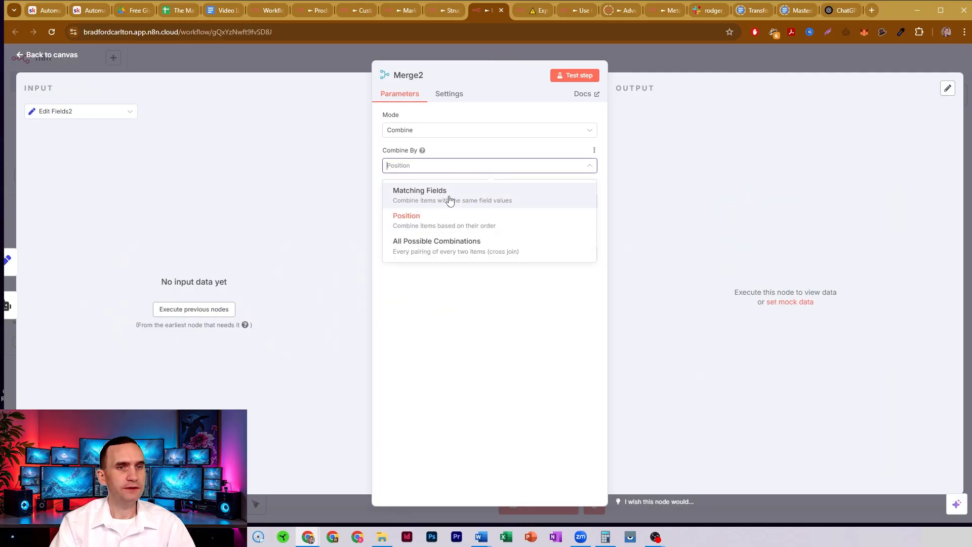
left_click(445, 221)
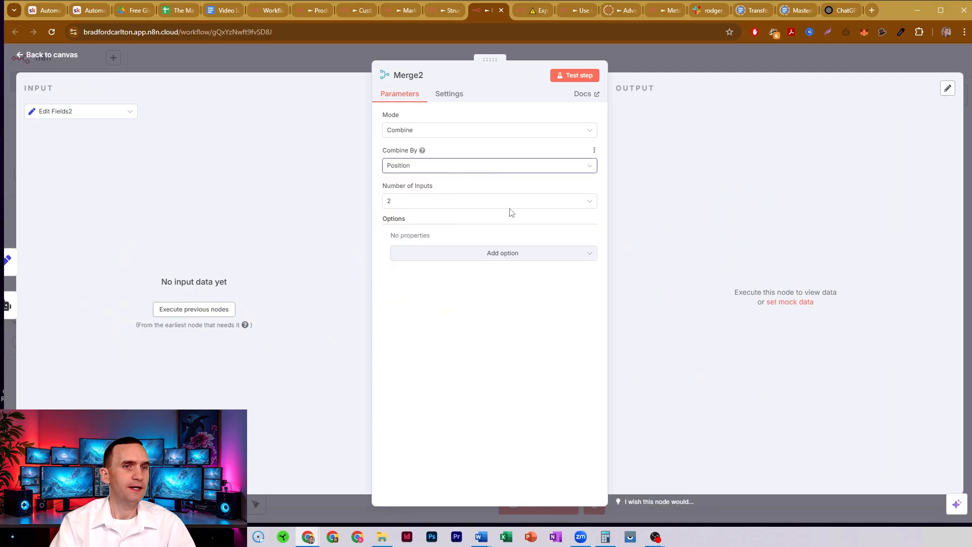
left_click(641, 61)
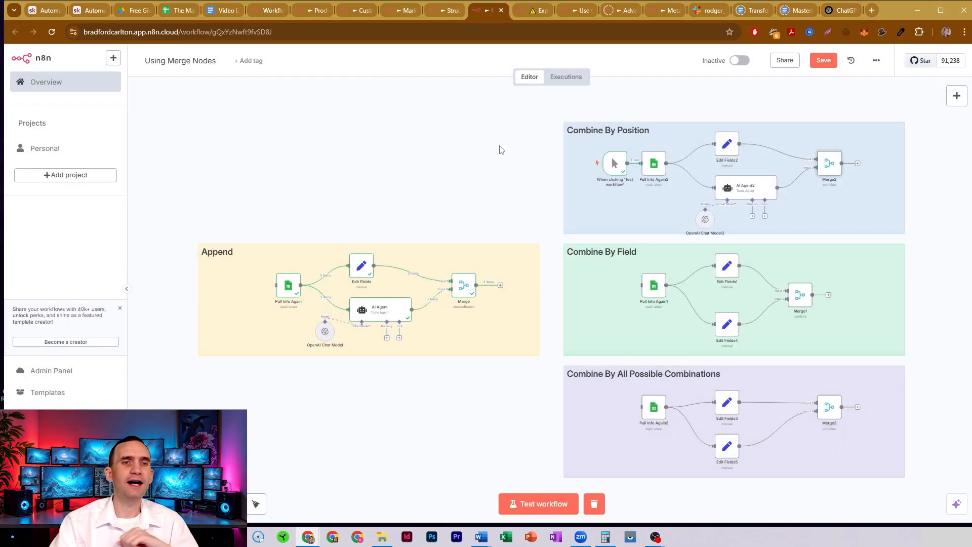
left_click_drag(552, 112, 942, 374)
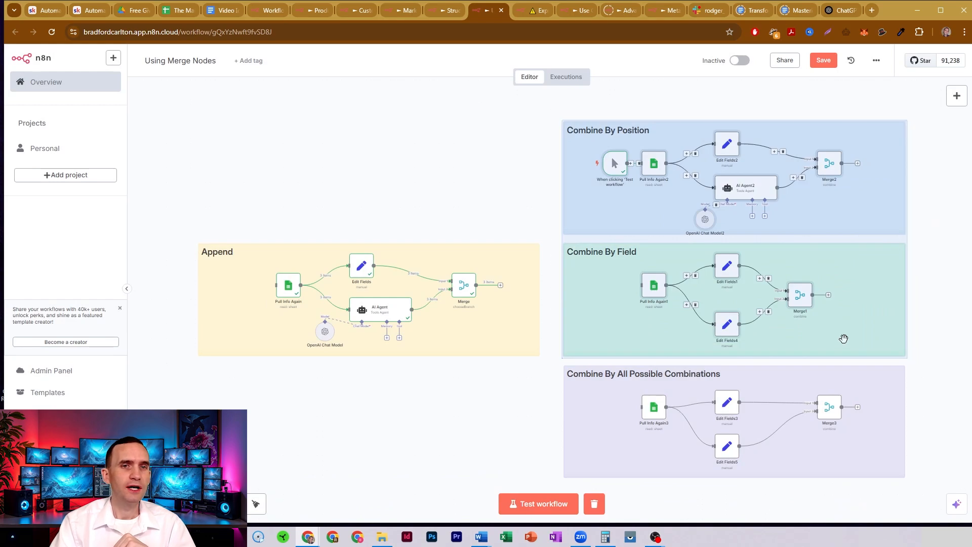
left_click(504, 163)
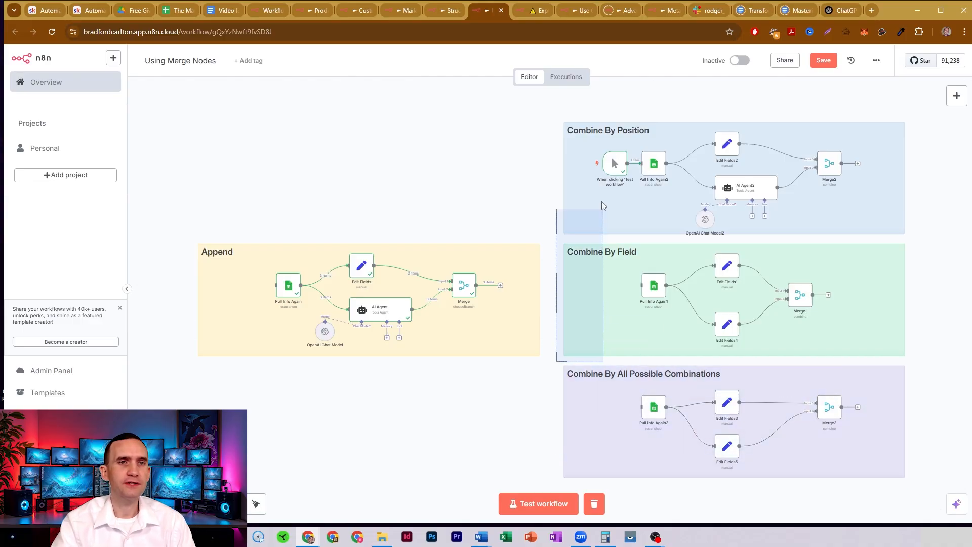
left_click_drag(541, 113, 540, 146)
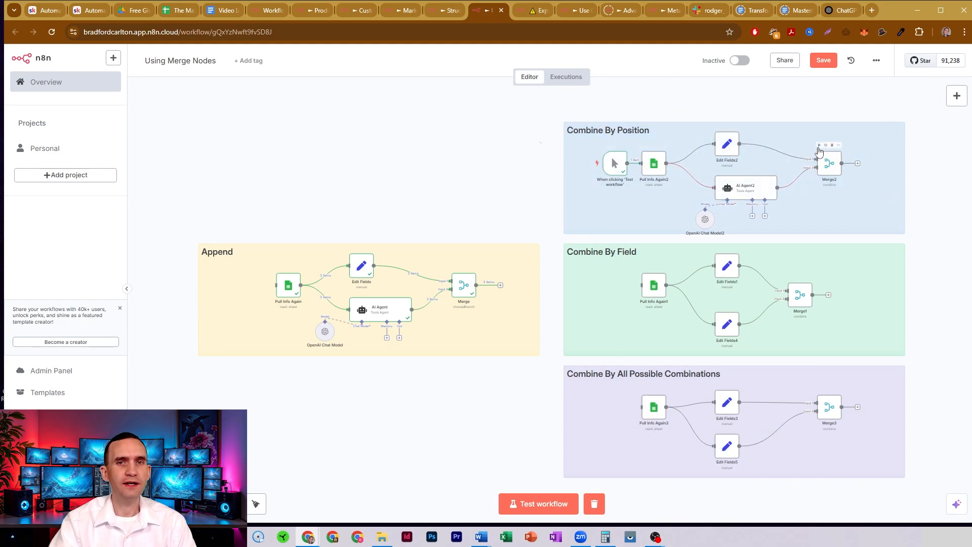
- Execute the Combine By Position branch up to Merge2 and inspect Edit Fields2's output while it runs
left_click(819, 146)
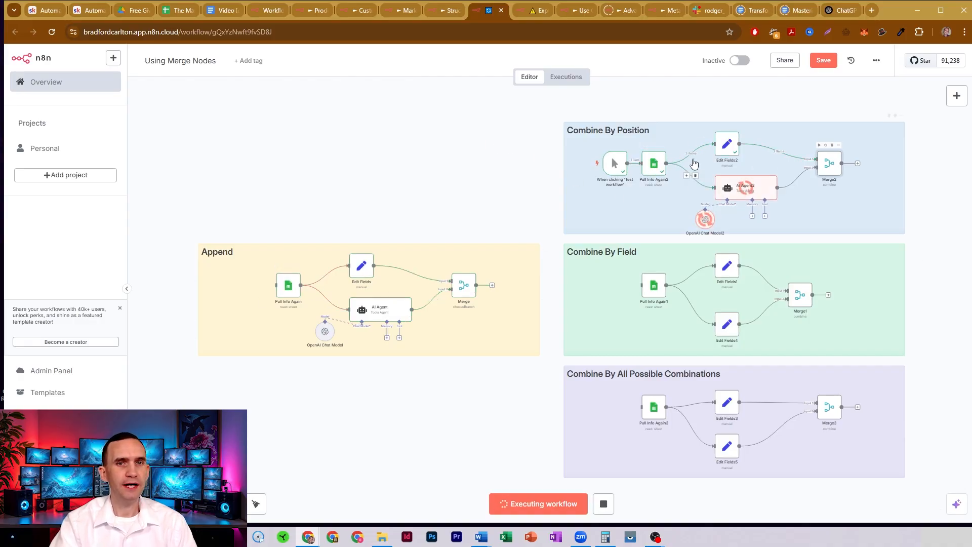
double_click(726, 145)
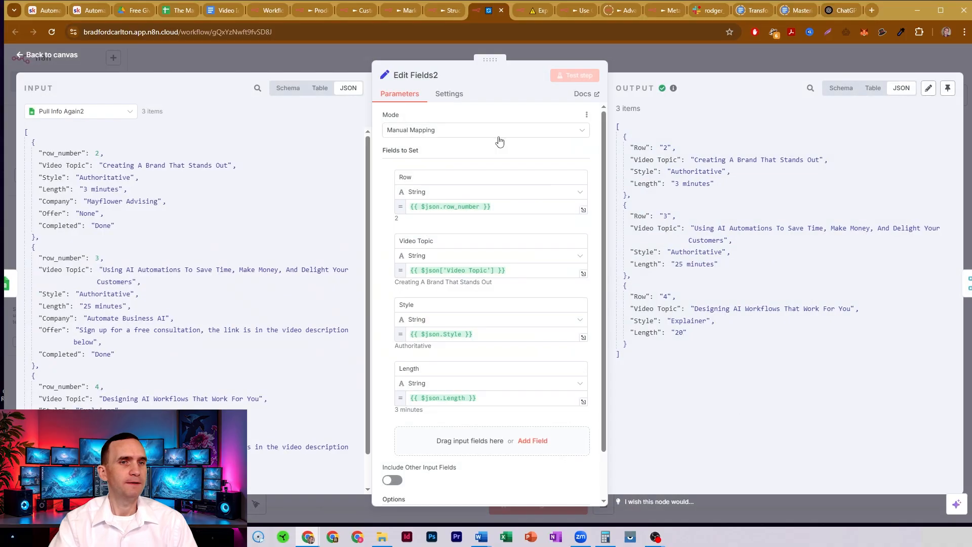
left_click_drag(643, 161, 729, 326)
left_click(717, 201)
left_click(682, 52)
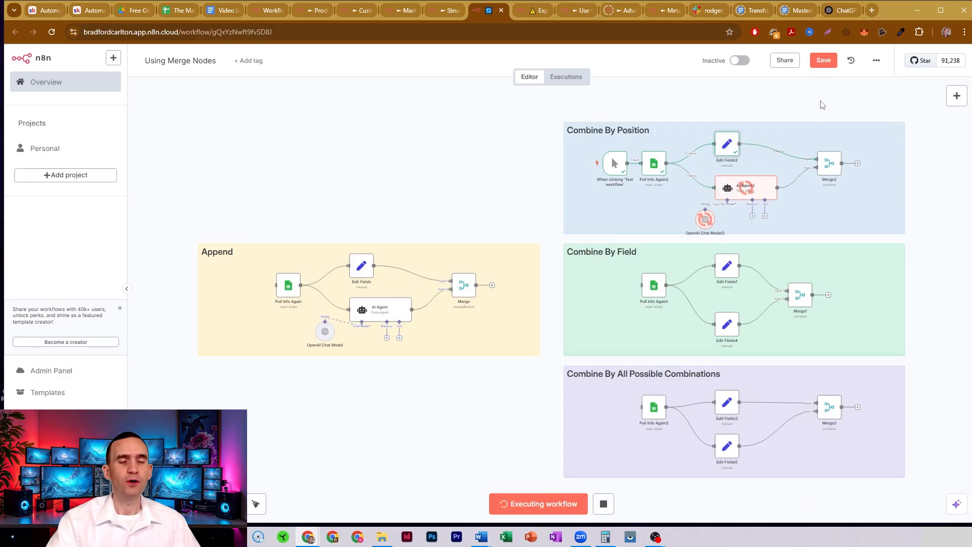
- Inspect Merge2's input data from Edit Fields2 and from AI Agent2
double_click(828, 169)
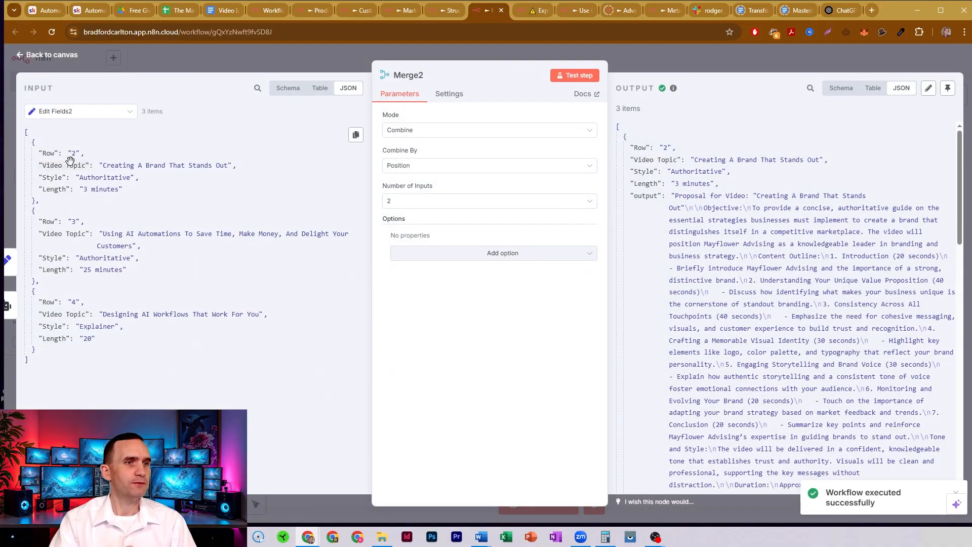
left_click_drag(133, 144, 162, 190)
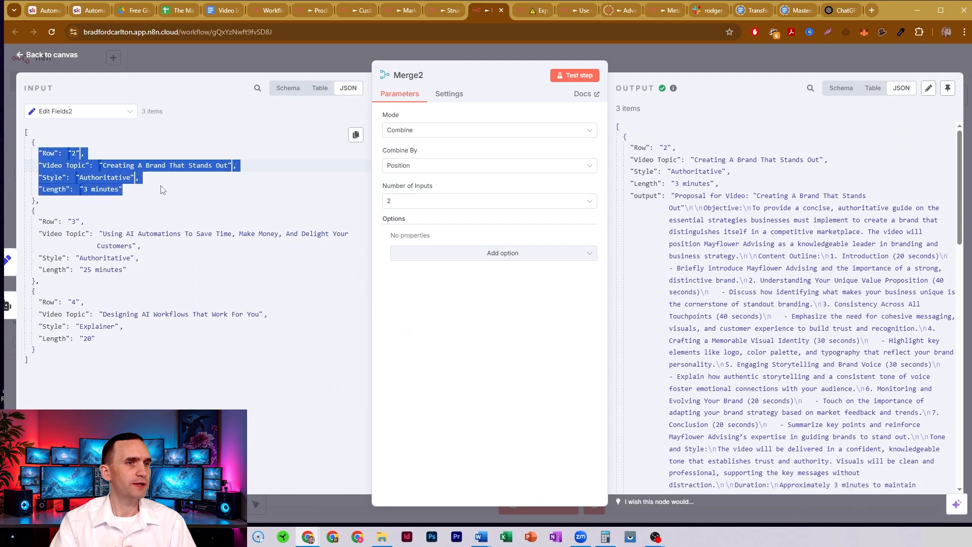
left_click(111, 112)
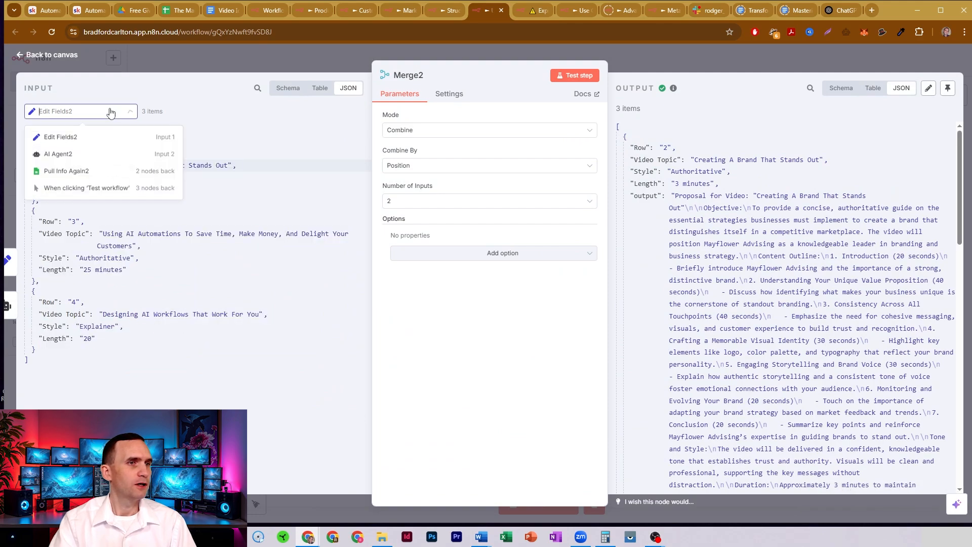
left_click(61, 154)
scroll(150, 286, "down", 5)
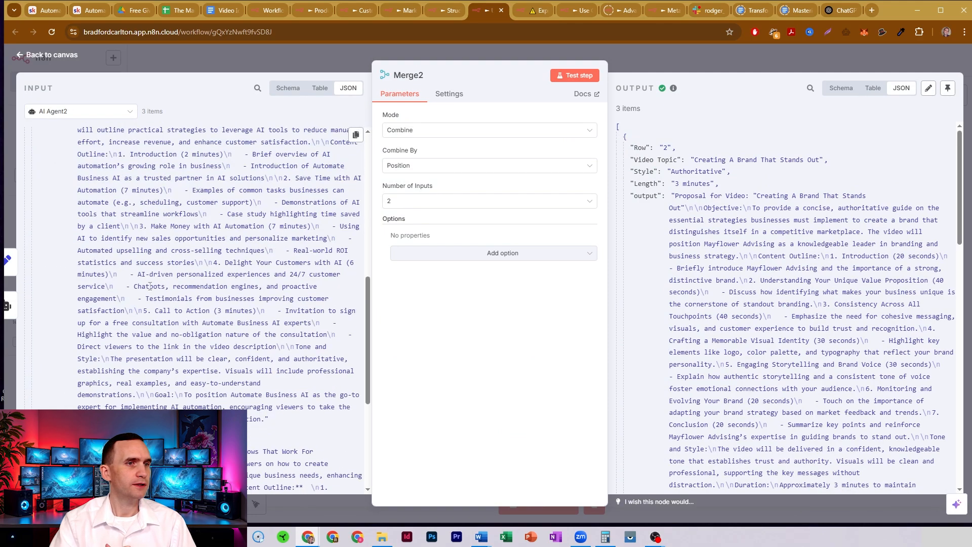
scroll(150, 286, "down", 4)
scroll(214, 227, "up", 7)
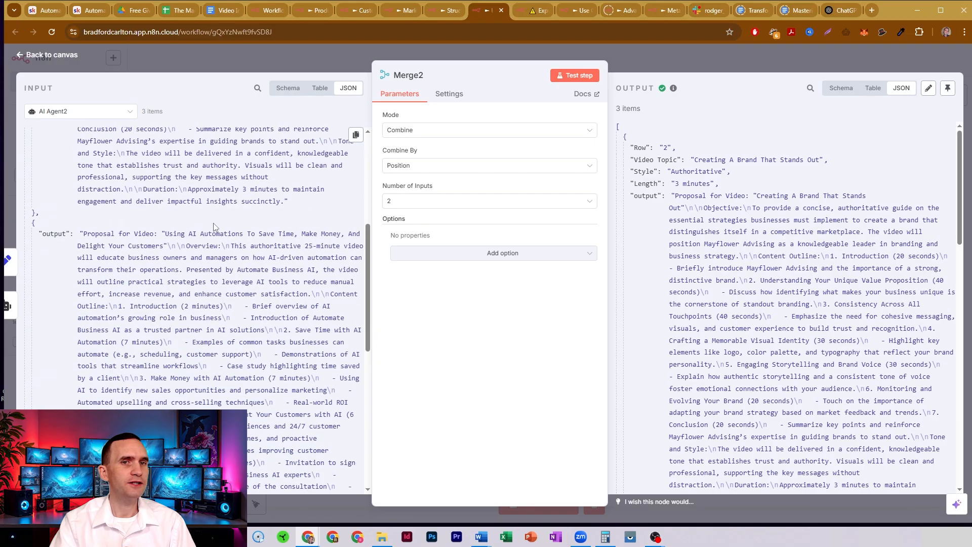
scroll(214, 226, "up", 5)
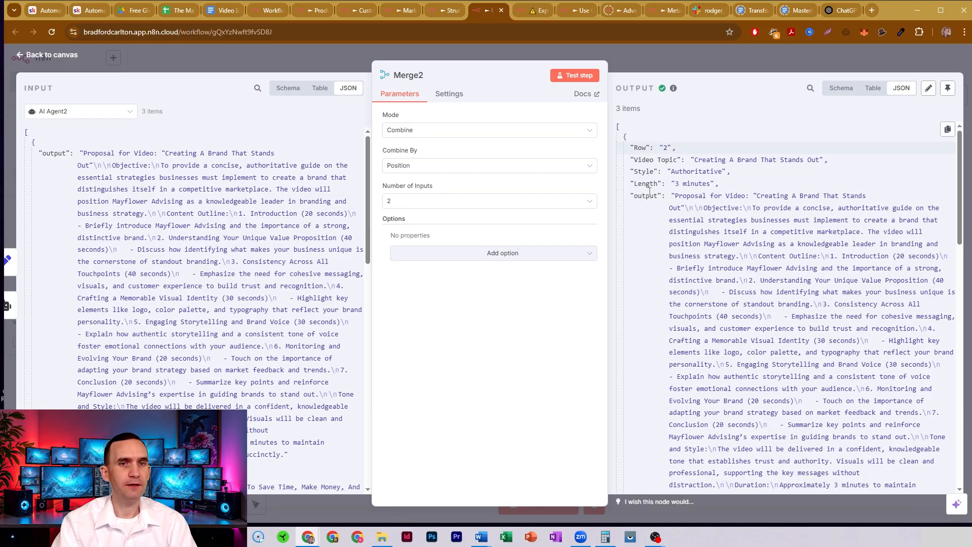
- Compare Merge2's combined output with its AI Agent2 input, reading through every merged item
left_click_drag(642, 147, 807, 292)
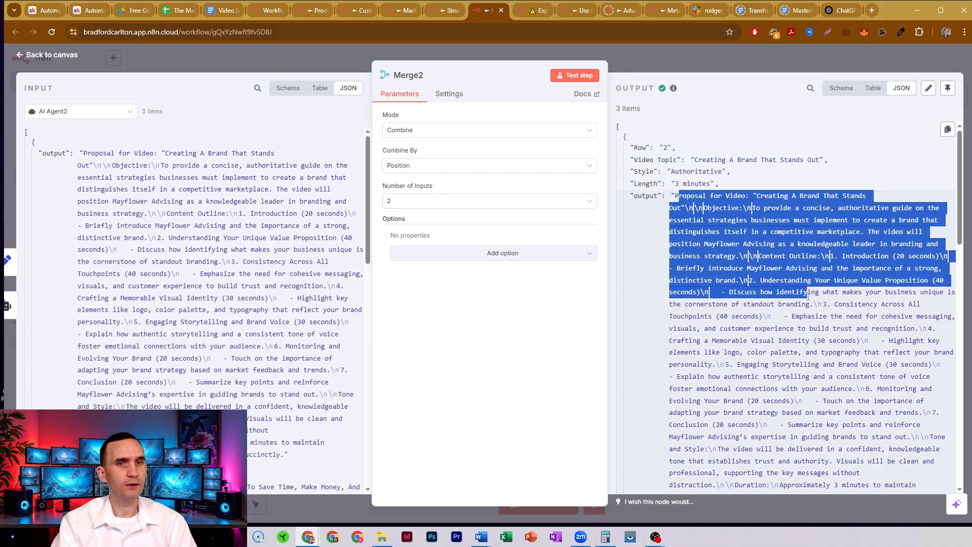
left_click_drag(127, 166, 202, 226)
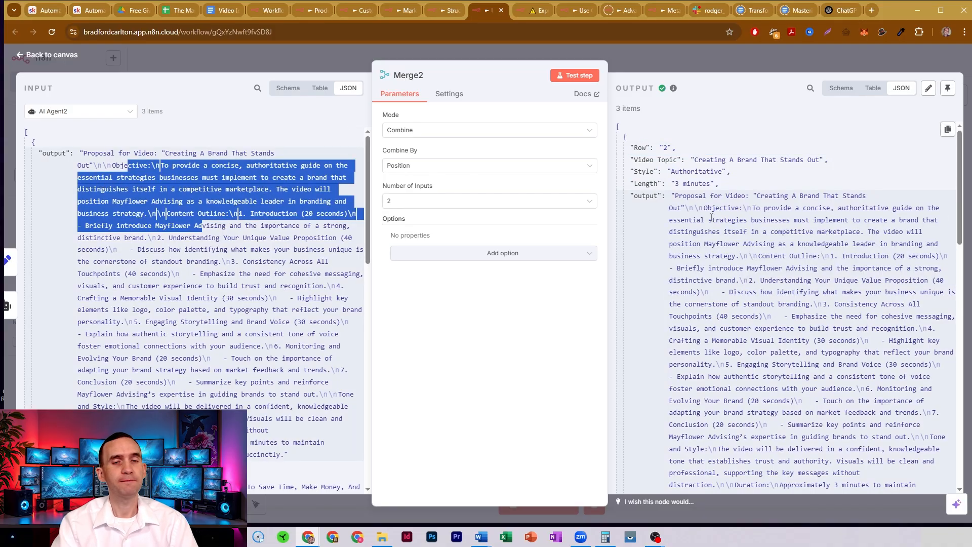
left_click(739, 209)
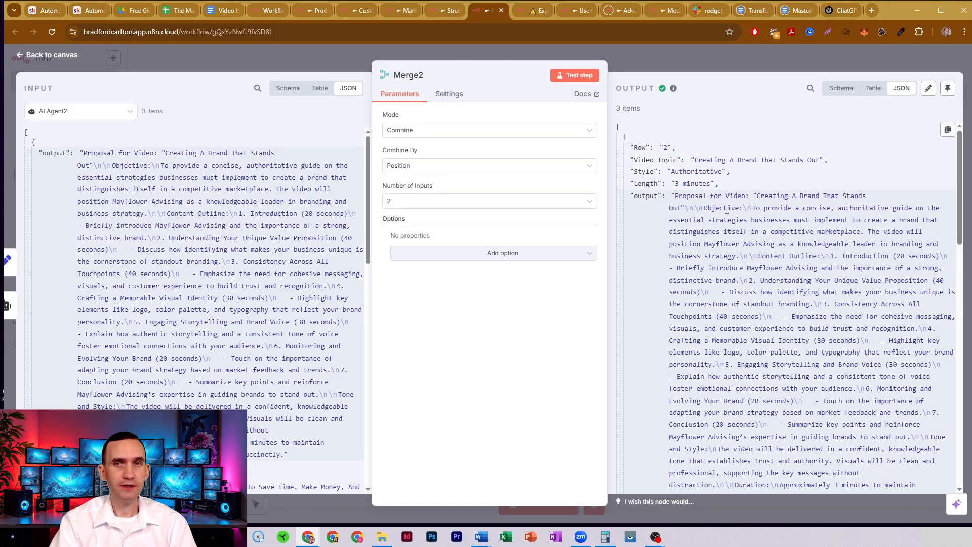
scroll(727, 217, "down", 15)
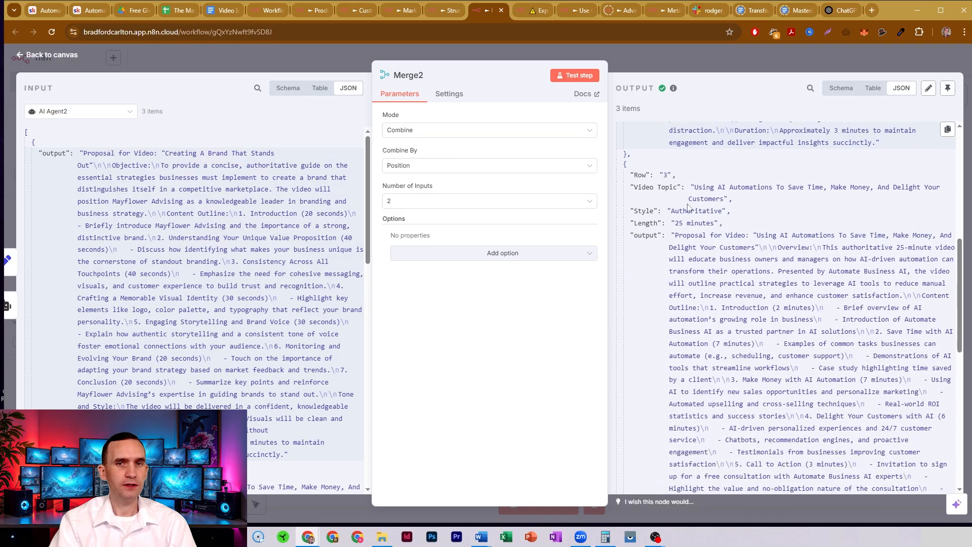
scroll(689, 208, "down", 5)
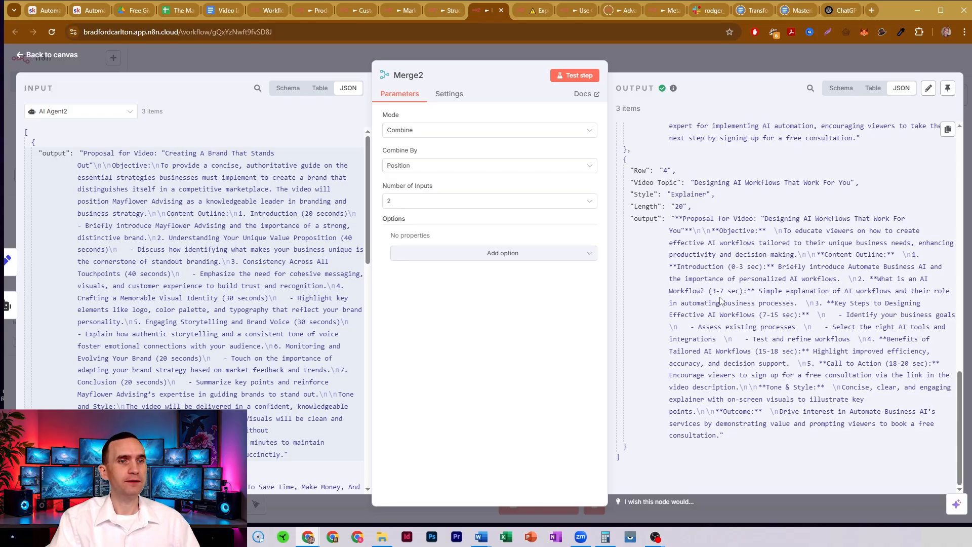
left_click(690, 65)
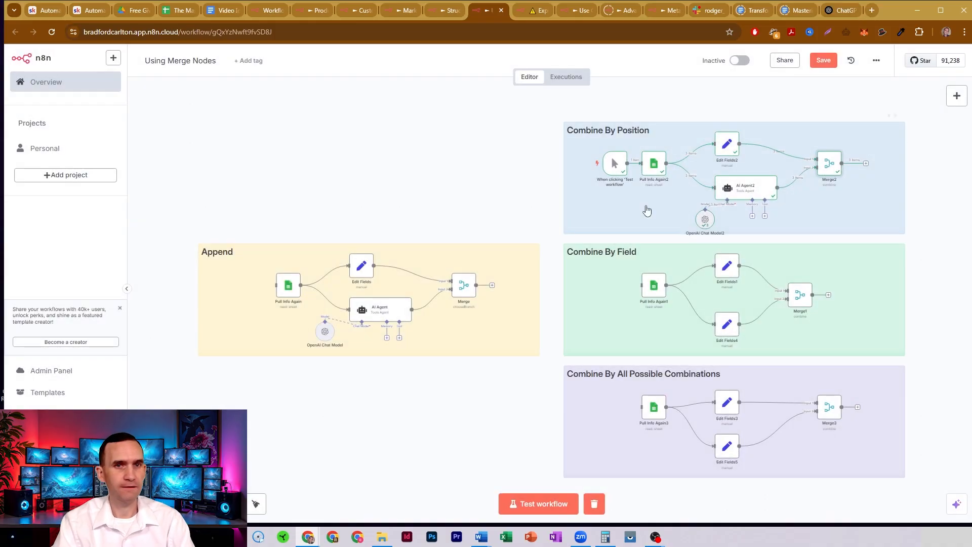
- Attach the manual trigger to Pull Info Again1 in the Combine By Field group and execute the branch up to Merge1
left_click(639, 164)
left_click_drag(616, 165, 645, 286)
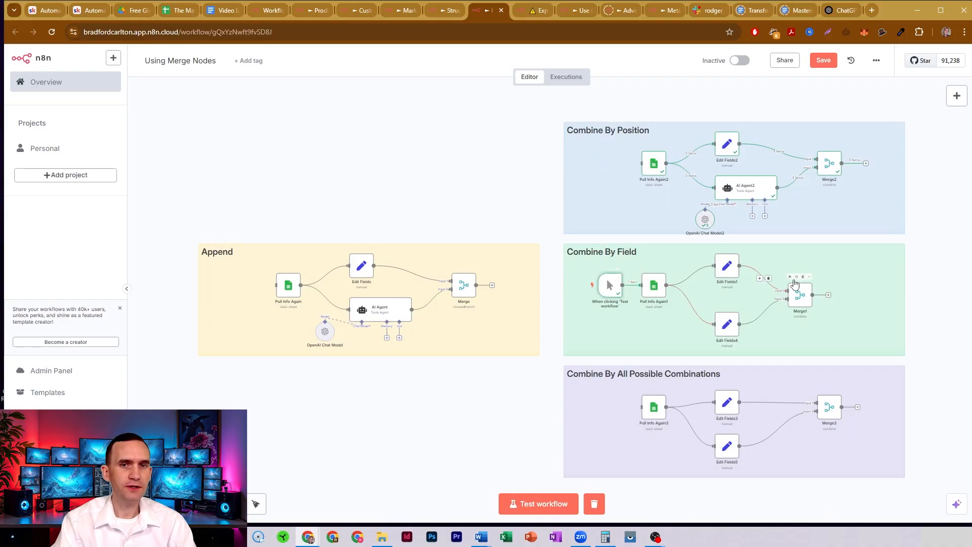
left_click(790, 276)
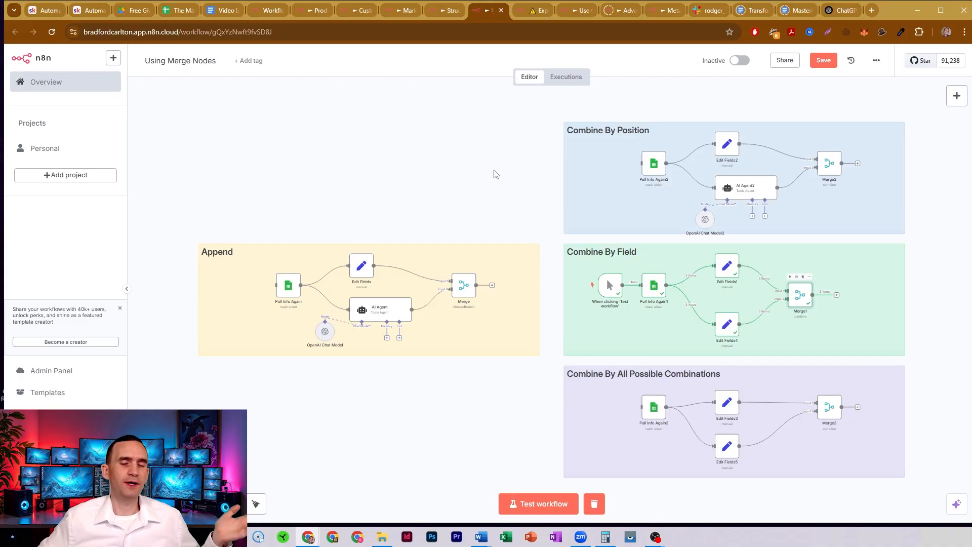
- Compare the fields set in Edit Fields1 with those in Edit Fields2, and read through Edit Fields1's output items
double_click(731, 269)
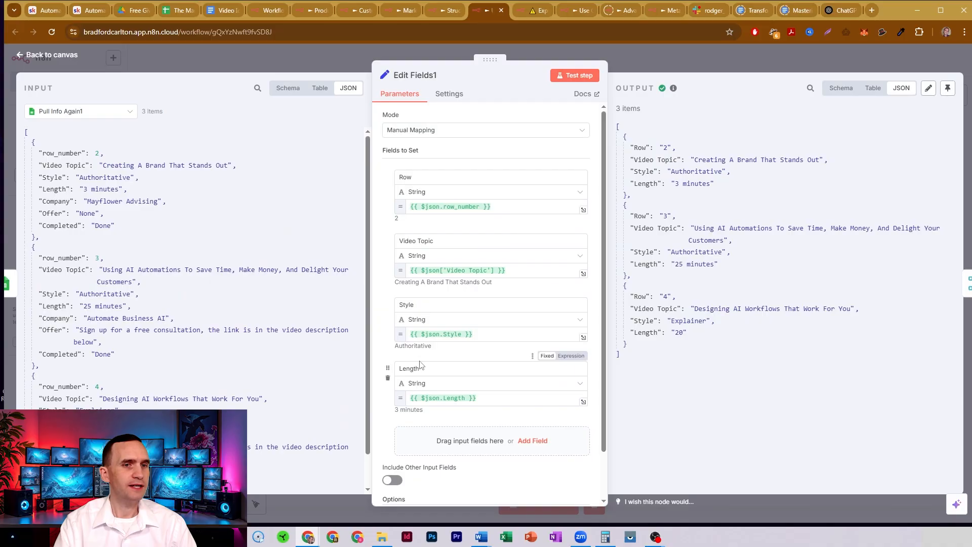
left_click(657, 53)
double_click(725, 146)
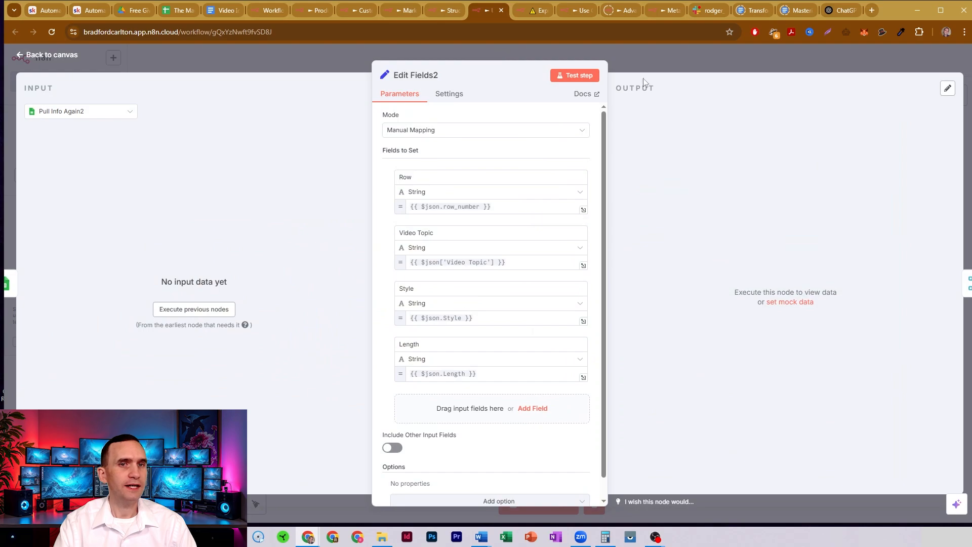
key("Escape")
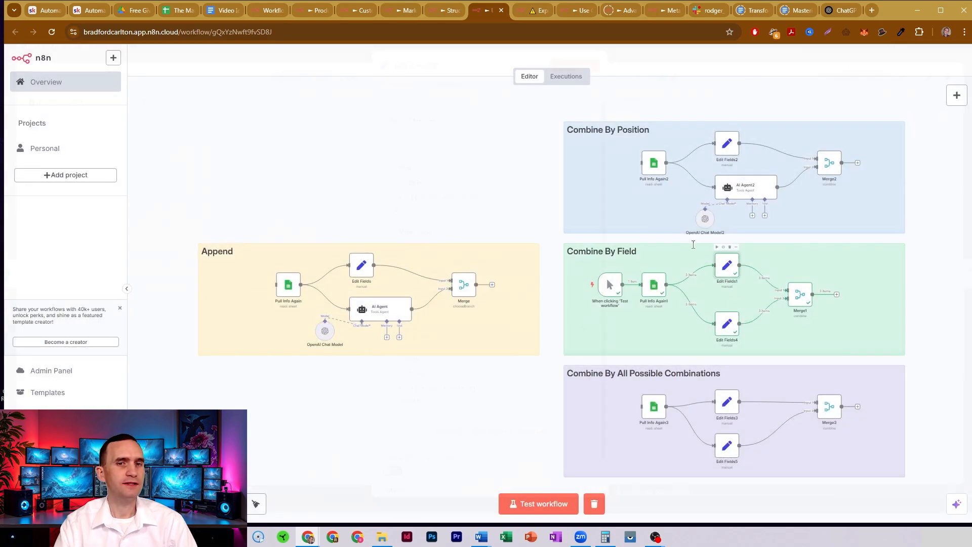
double_click(729, 273)
left_click_drag(660, 147, 718, 264)
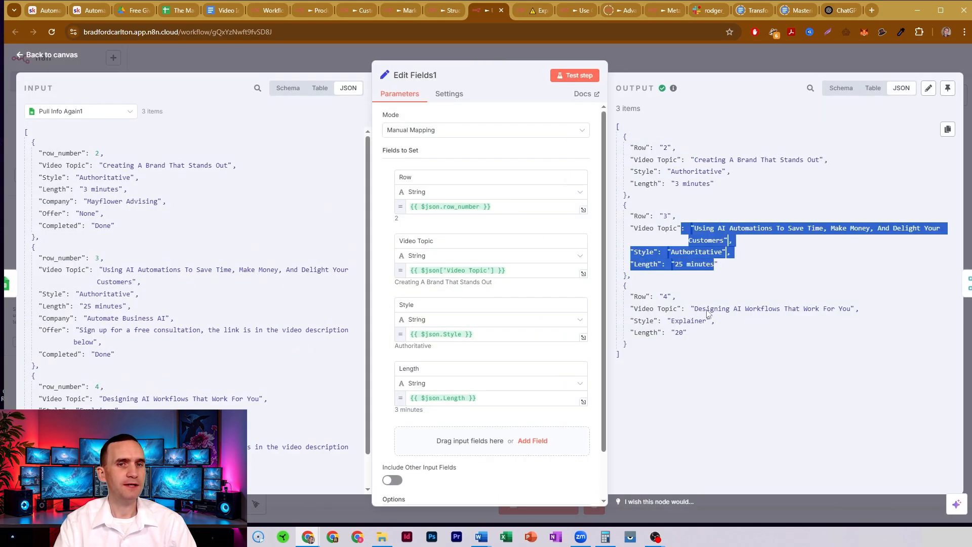
left_click(947, 129)
key("Escape")
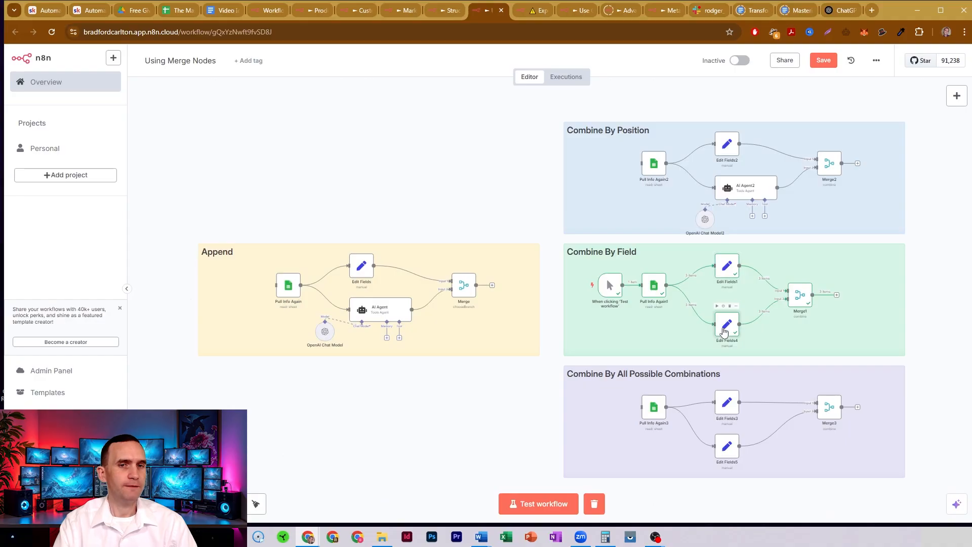
- Inspect the Offer, Pet and Video Topic fields set in Edit Fields4
double_click(725, 331)
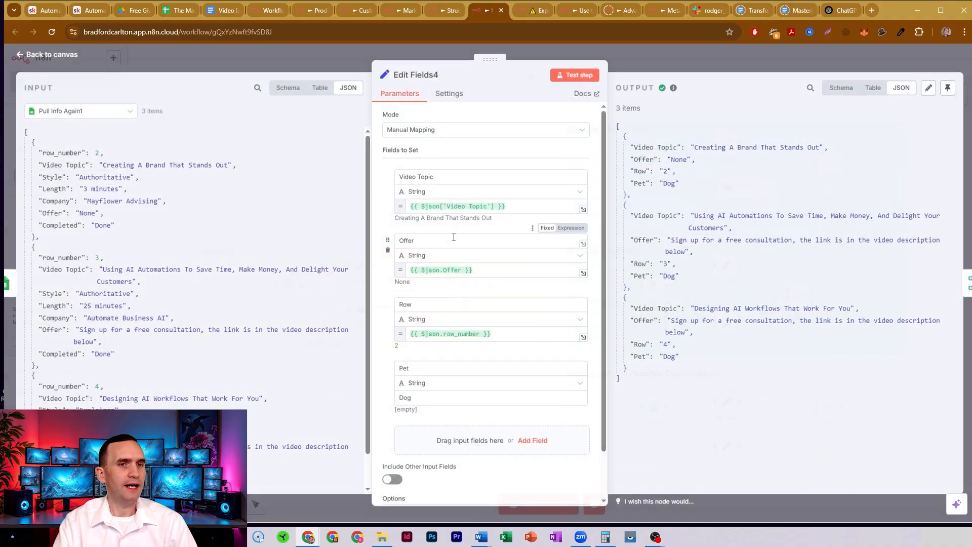
double_click(407, 241)
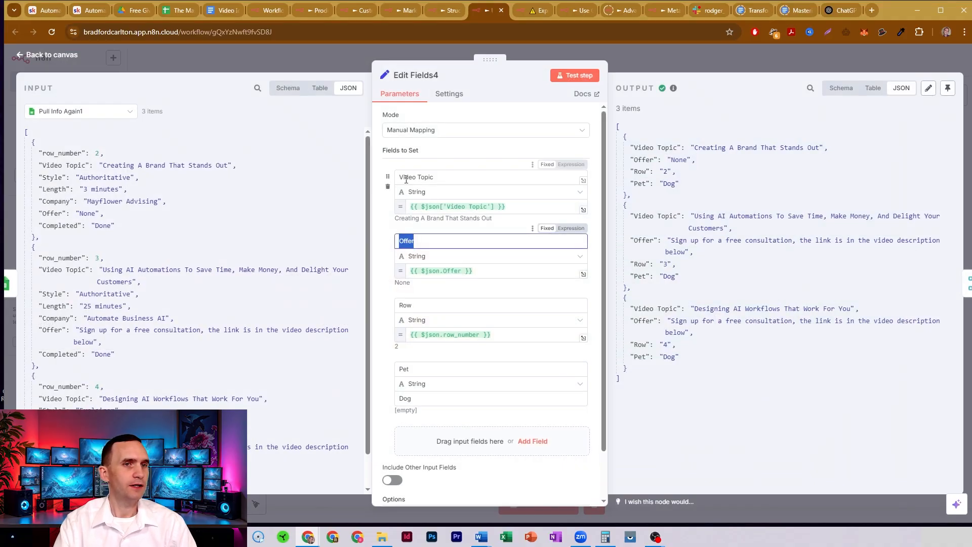
double_click(407, 369)
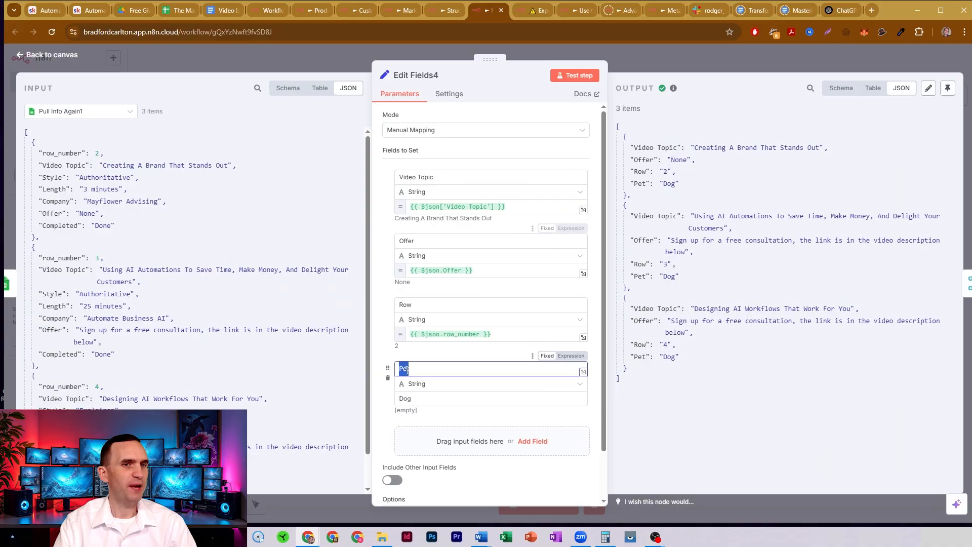
double_click(418, 176)
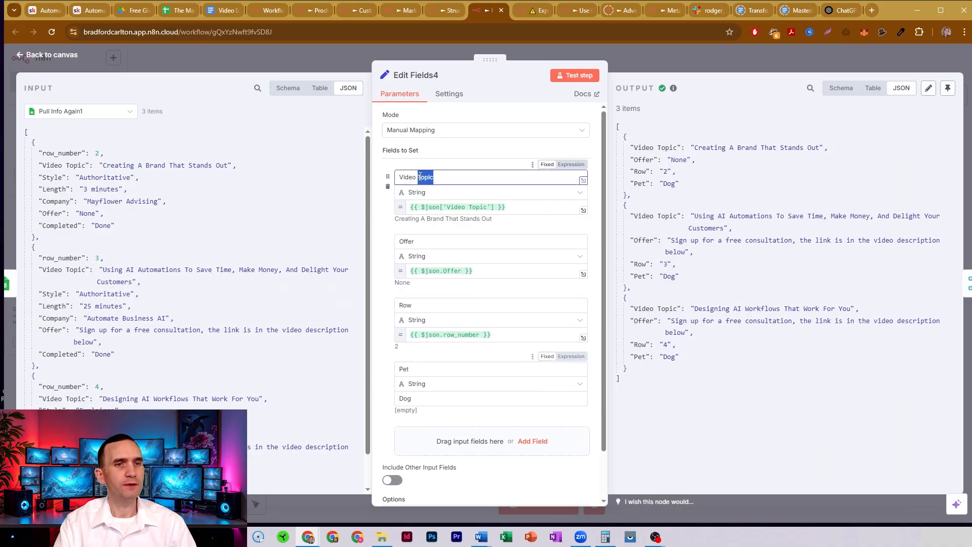
left_click(629, 57)
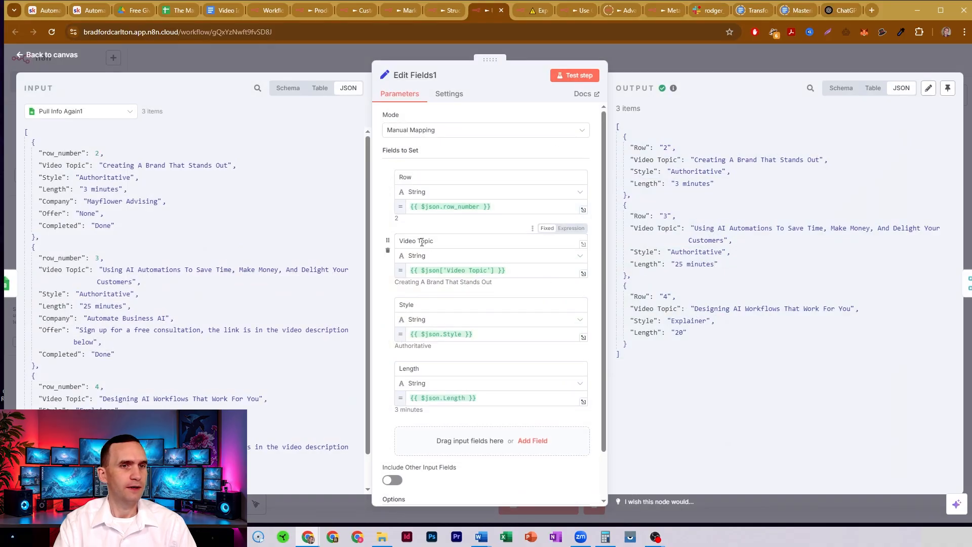
- Review the Combine By Field group's Edit Fields1 Video Topic field, Merge1 settings and Pull Info Again1 sheet data
left_click(419, 241)
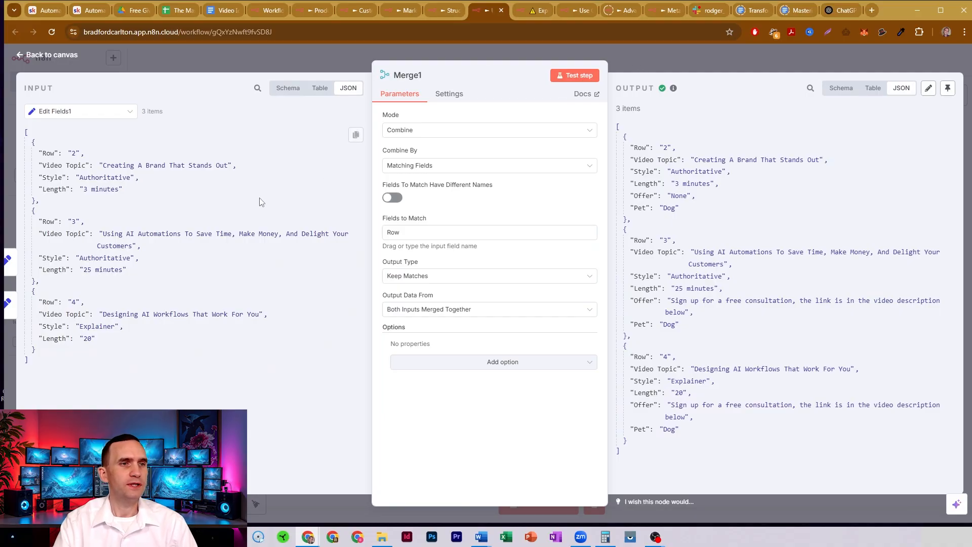
left_click(653, 64)
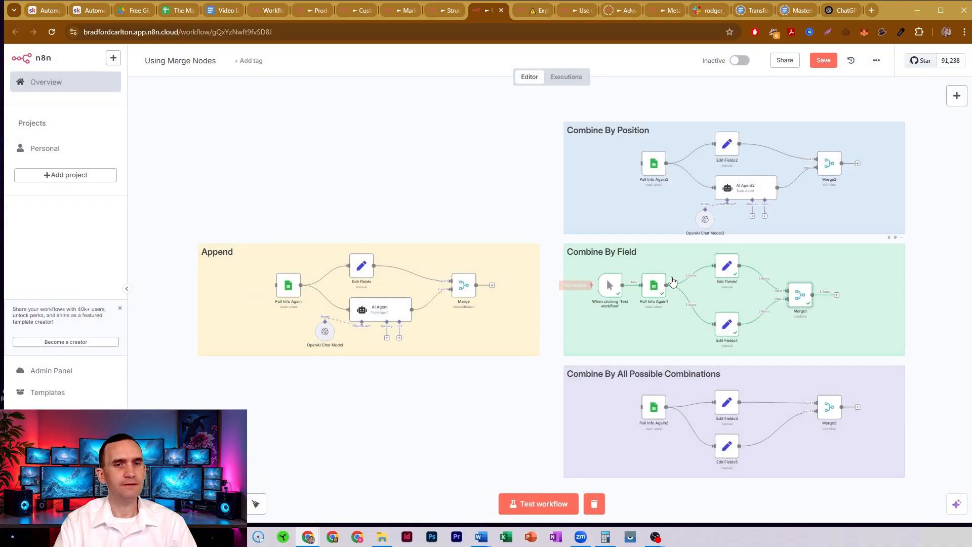
double_click(657, 289)
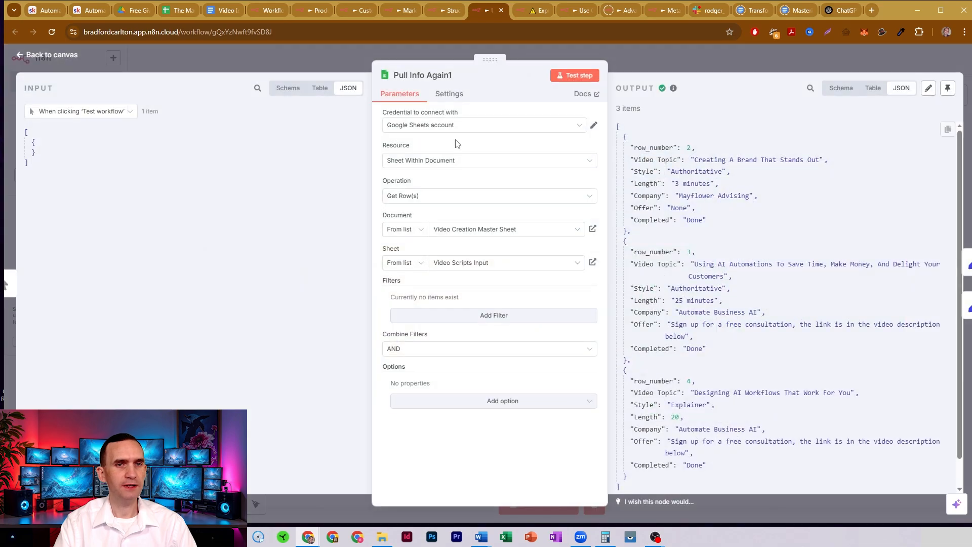
left_click(704, 63)
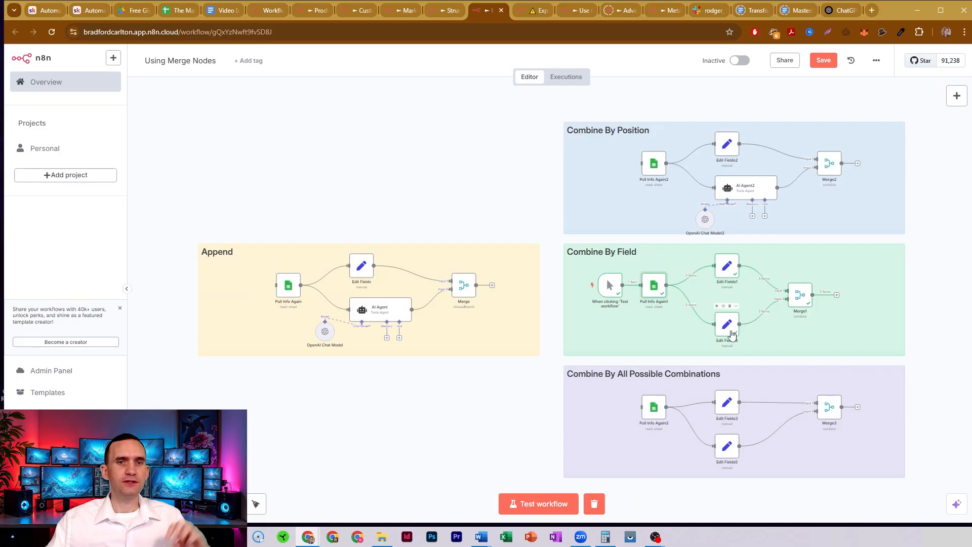
- Examine Edit Fields4 again, focusing on the Pet field and its value plus the shared Video Topic and Row fields
double_click(732, 334)
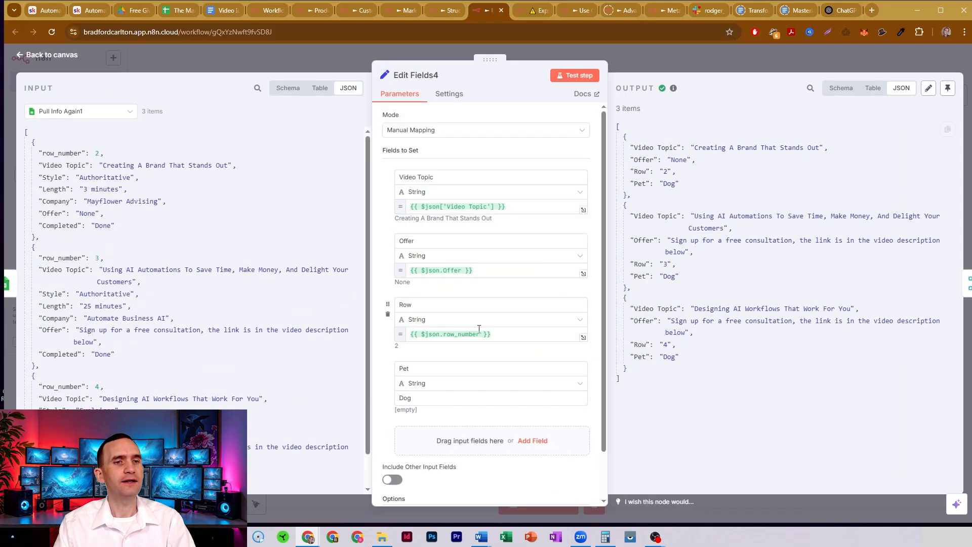
double_click(408, 367)
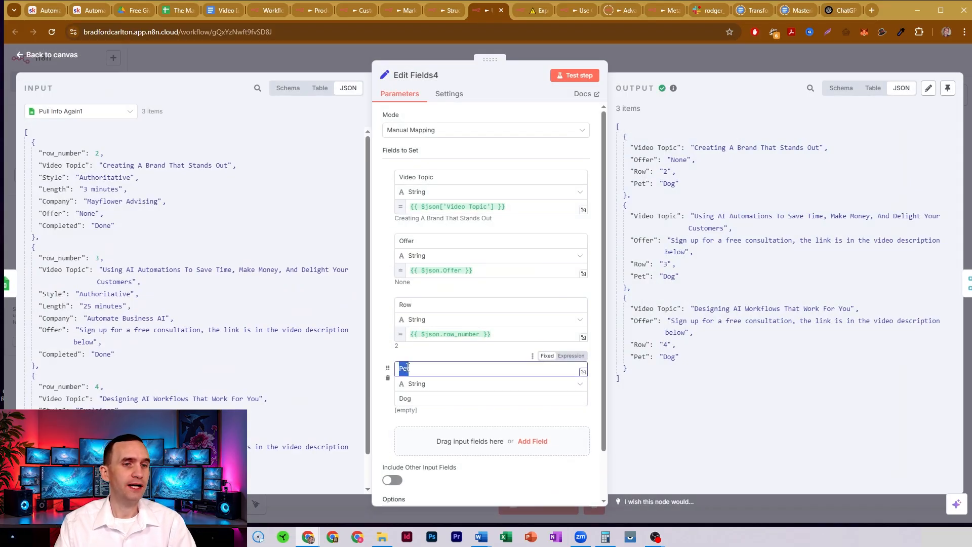
left_click_drag(427, 401, 391, 404)
left_click(418, 400)
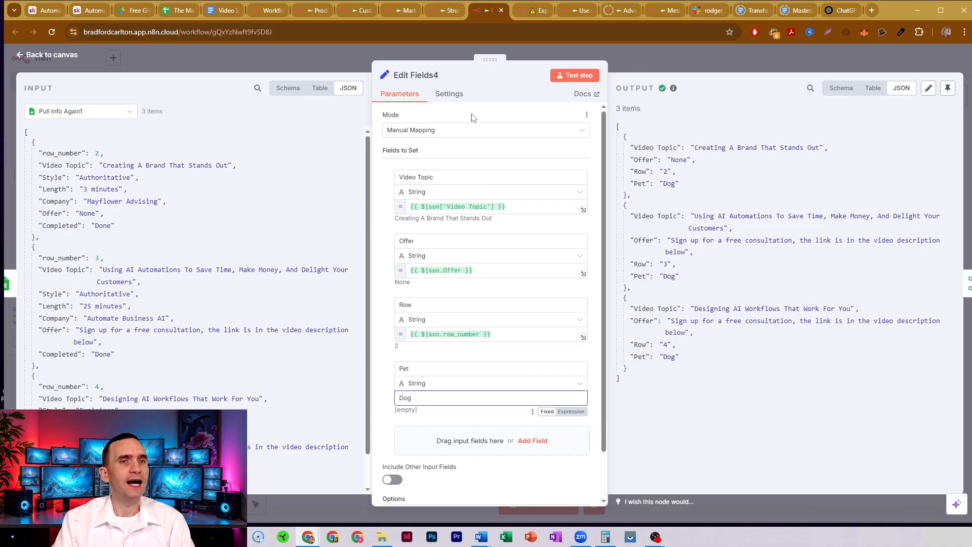
left_click_drag(435, 177, 396, 176)
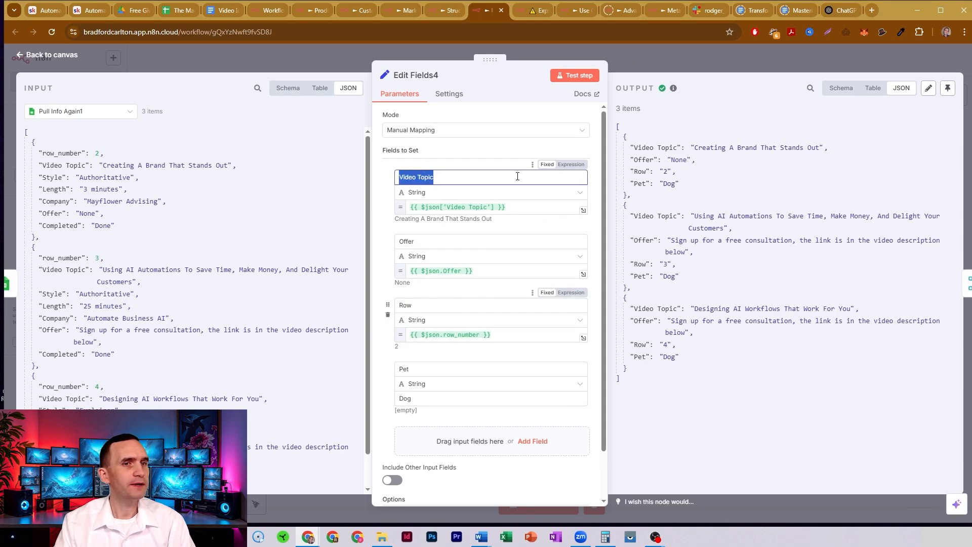
left_click(444, 179)
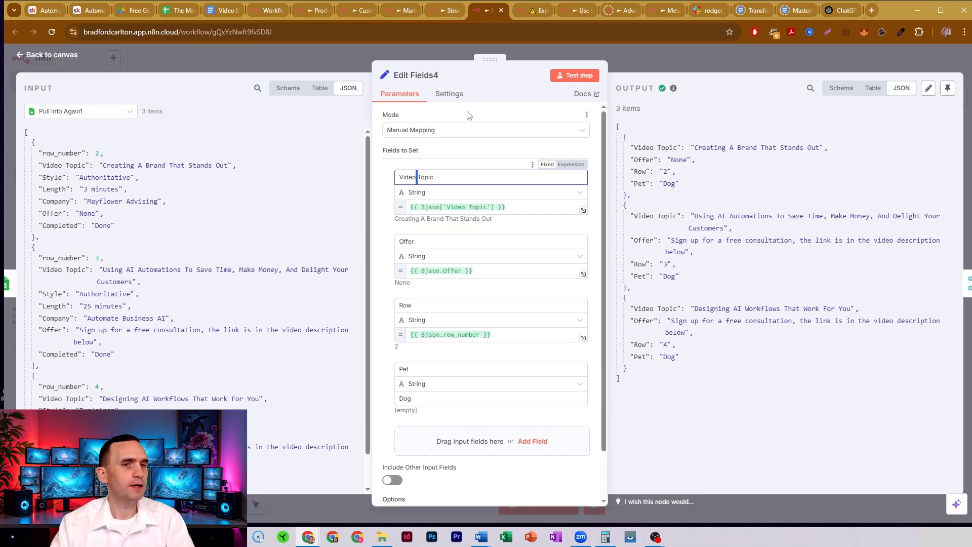
double_click(413, 307)
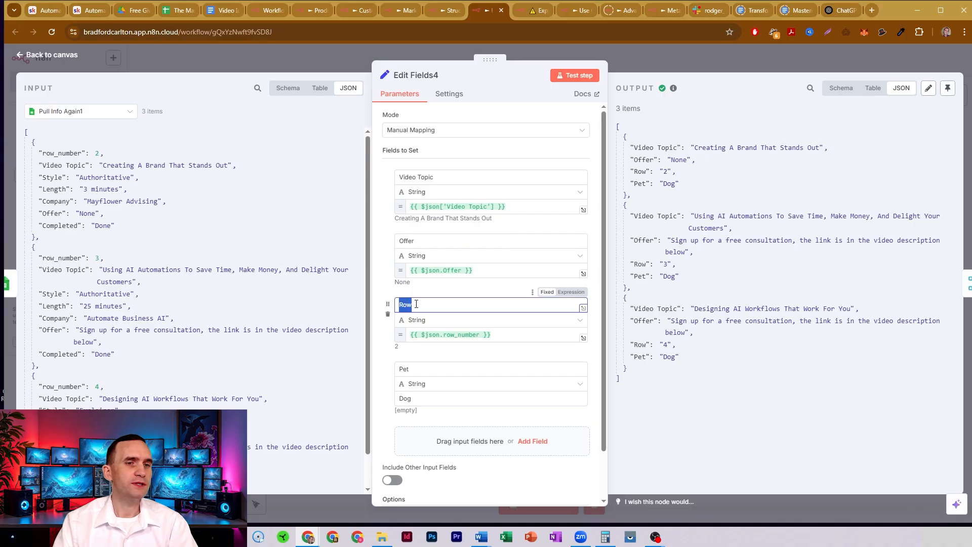
left_click(413, 302)
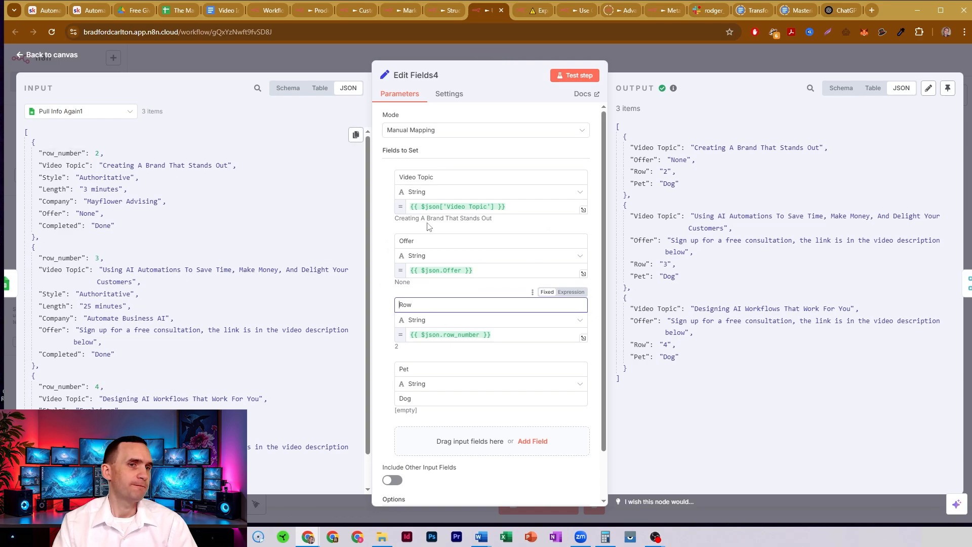
left_click(652, 54)
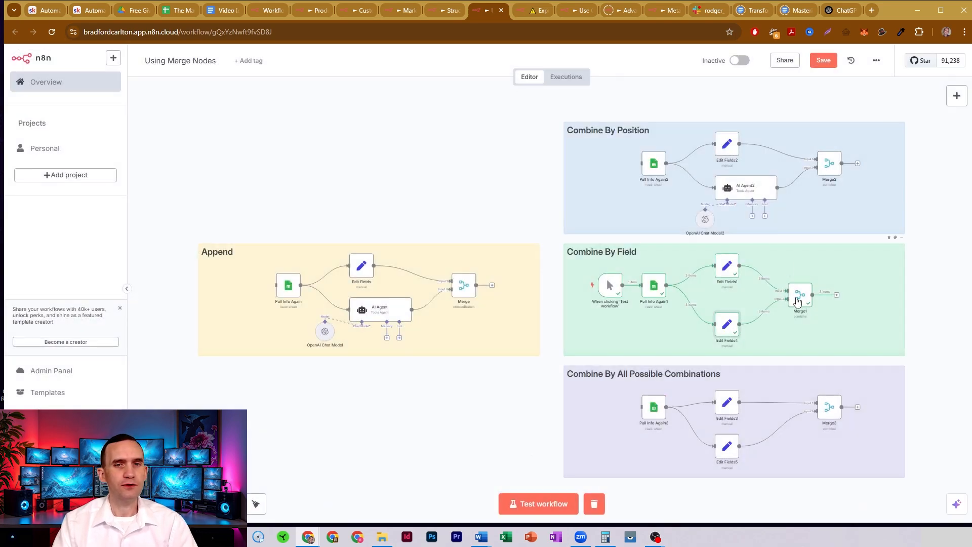
- Inspect Merge1's Fields to Match setting and compare the Row values in its Edit Fields1 and Edit Fields4 inputs
double_click(797, 302)
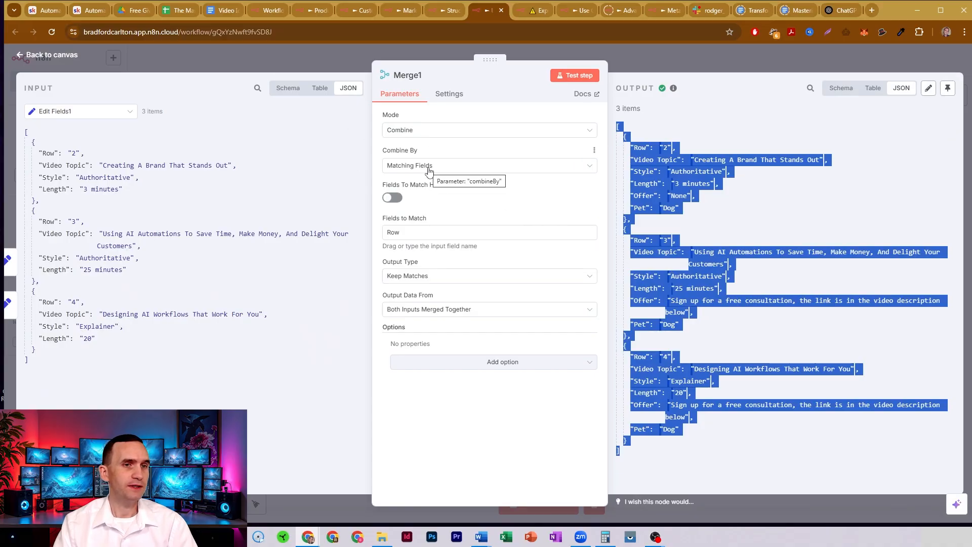
double_click(391, 233)
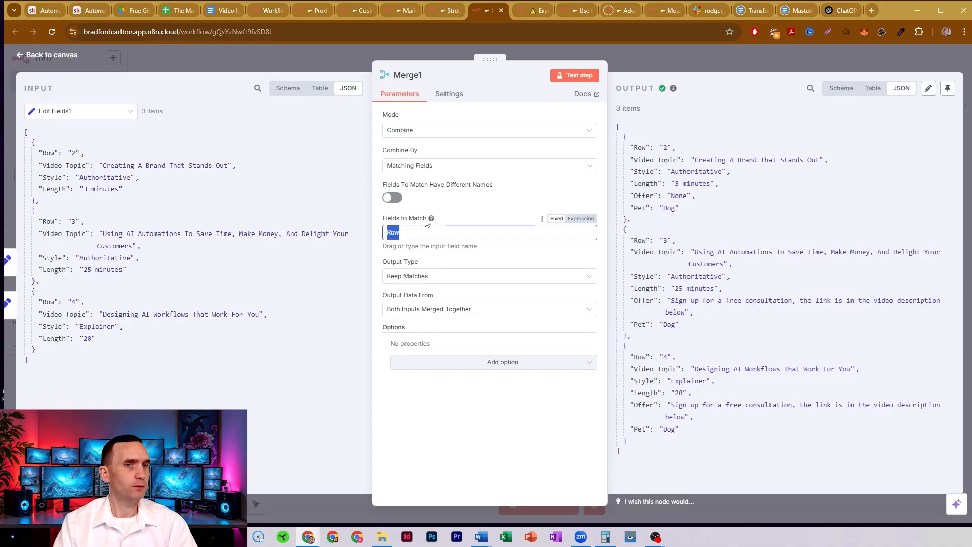
left_click(119, 112)
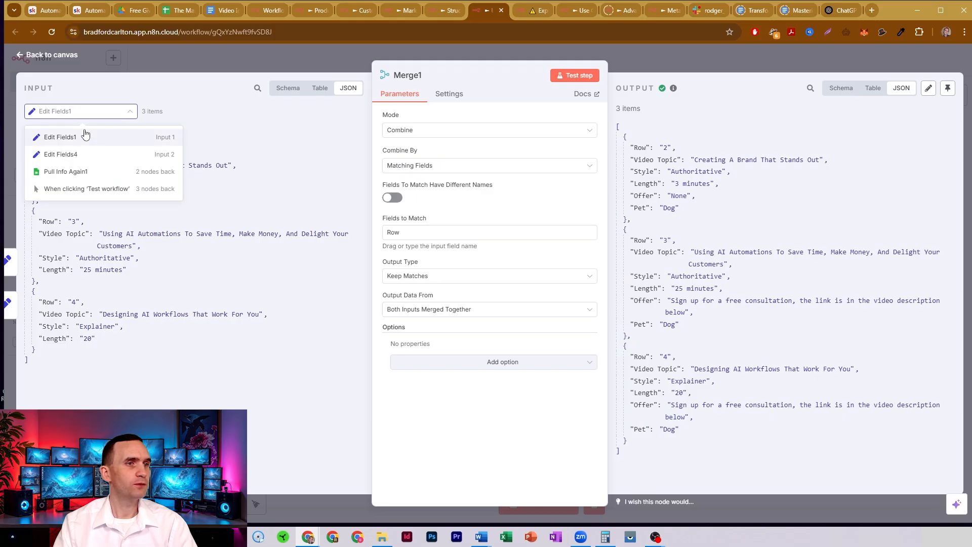
left_click(85, 136)
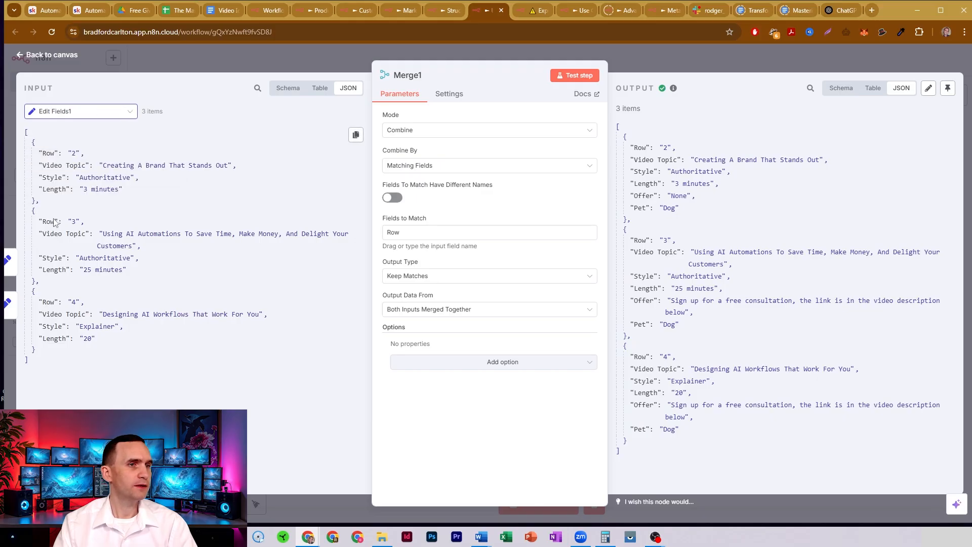
left_click(94, 112)
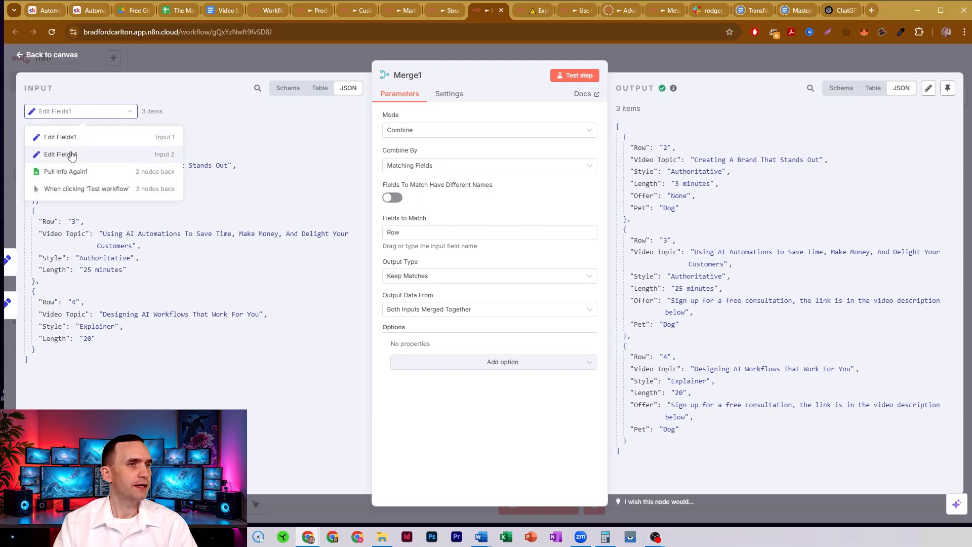
left_click(71, 153)
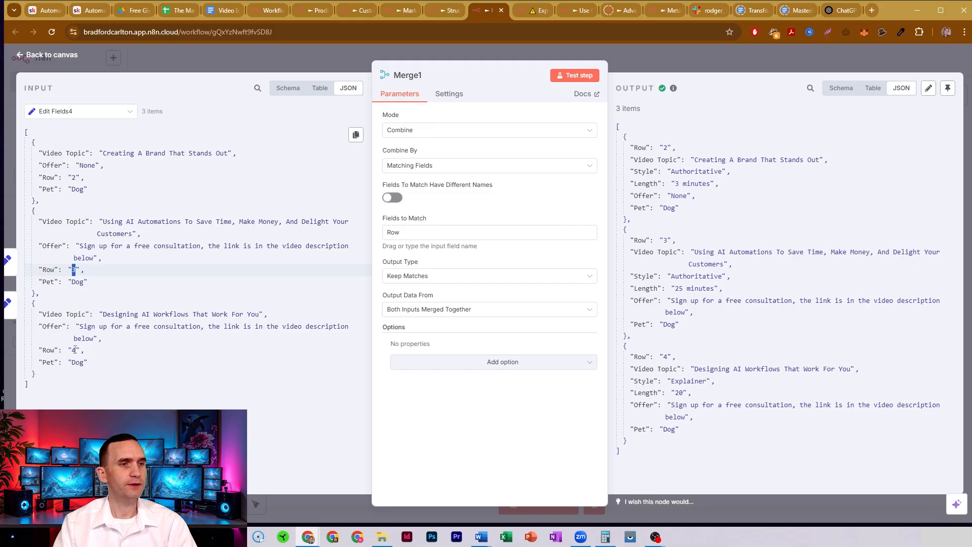
left_click_drag(76, 350, 70, 350)
left_click(97, 112)
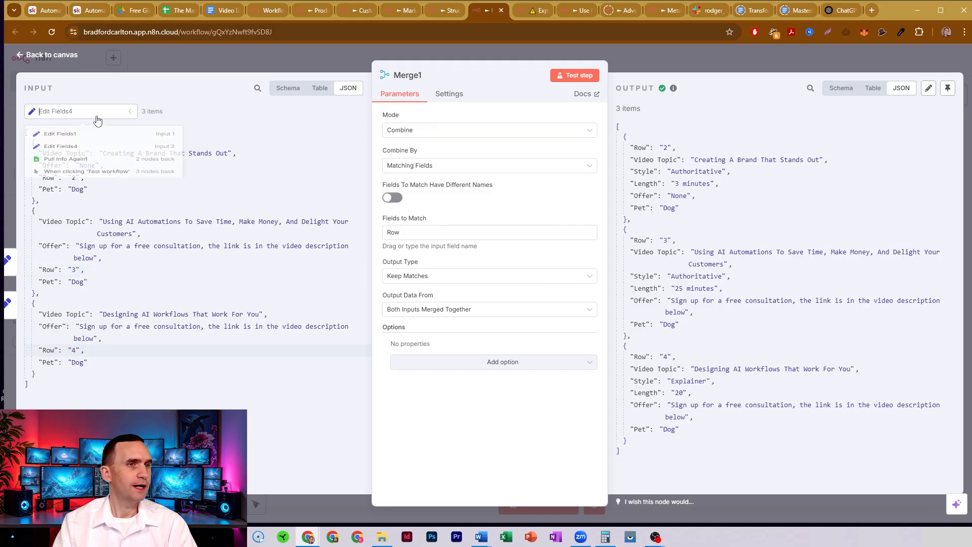
left_click(66, 135)
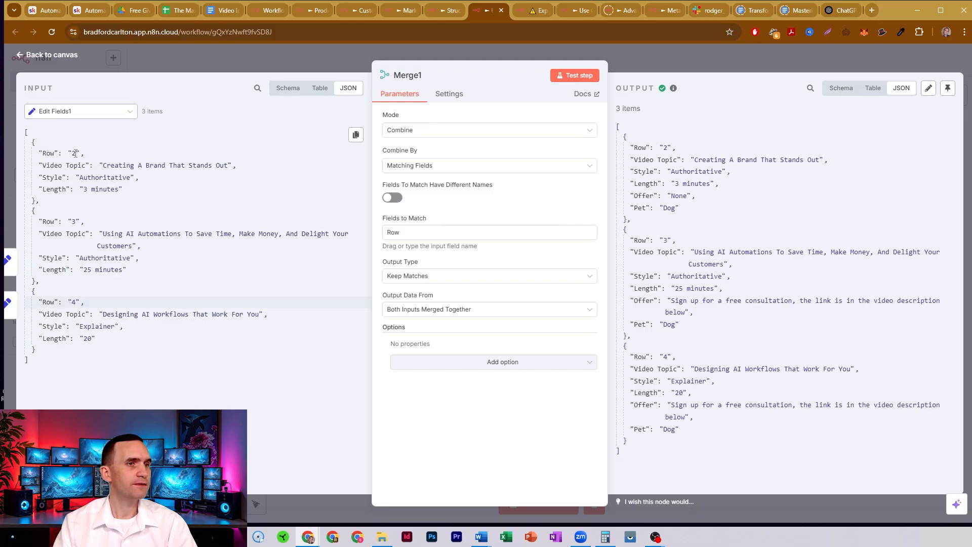
left_click_drag(76, 222, 72, 221)
left_click_drag(77, 302, 71, 302)
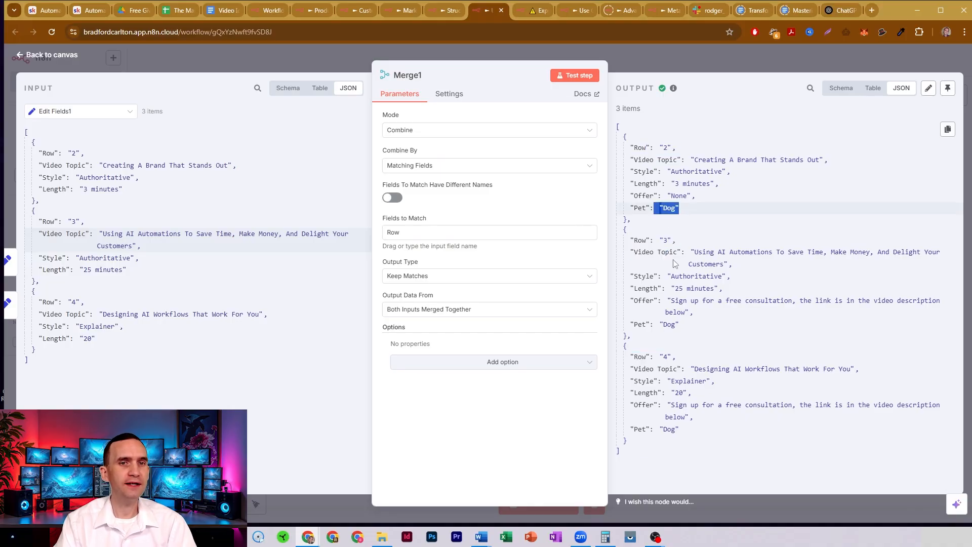
- Check the Pet values in Merge1's merged output and review the Output Type choices, keeping Keep Matches
left_click_drag(649, 324, 677, 323)
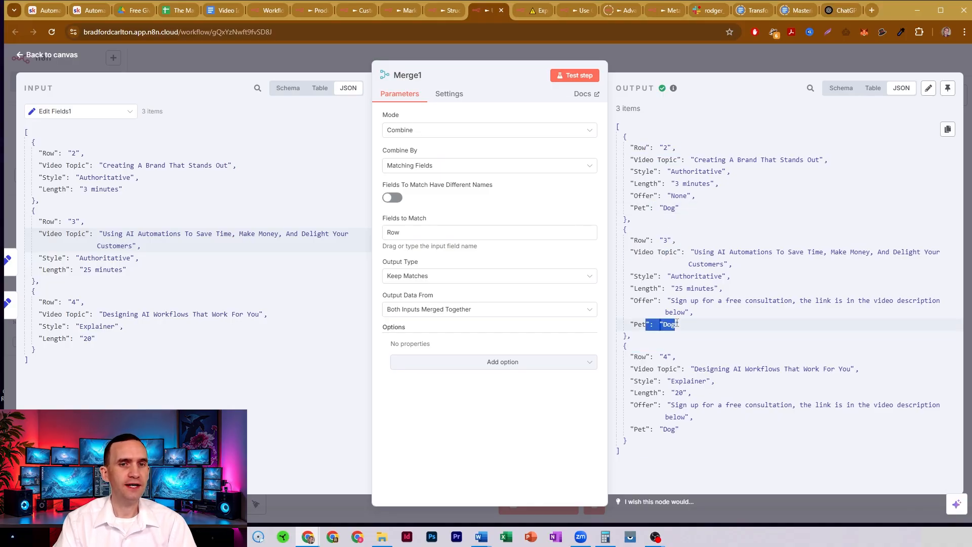
left_click(653, 428)
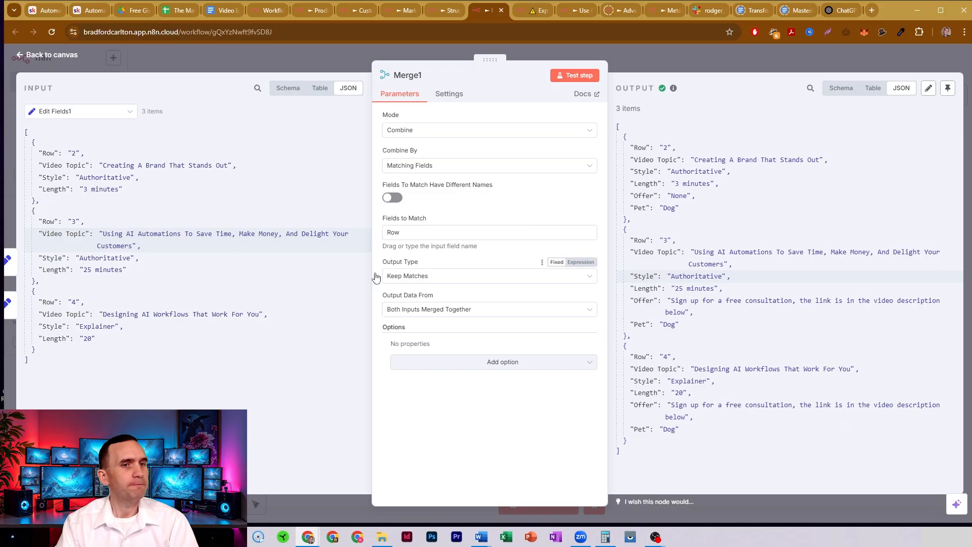
left_click(472, 280)
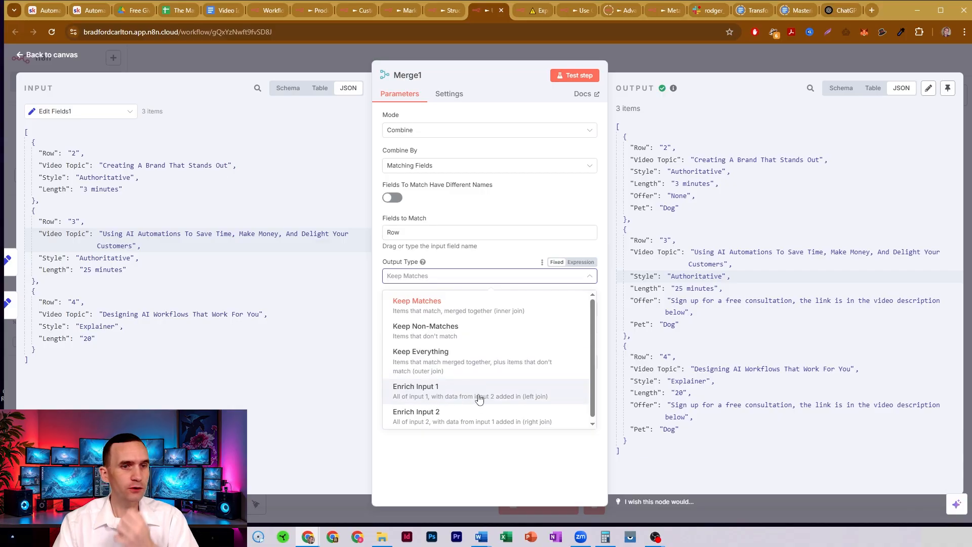
left_click(475, 302)
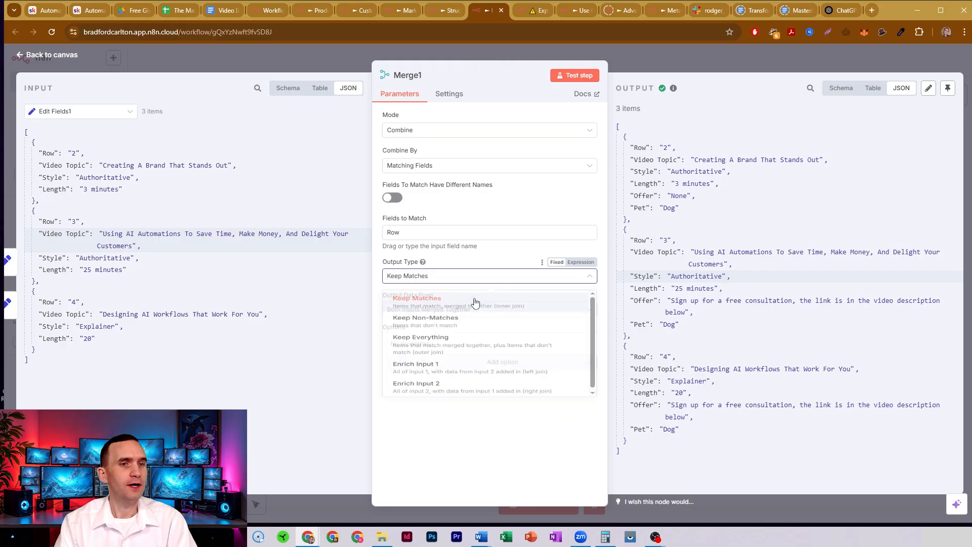
- Review Merge1's Output Data From choices, keeping Both Inputs Merged Together, and return to the canvas
left_click(469, 310)
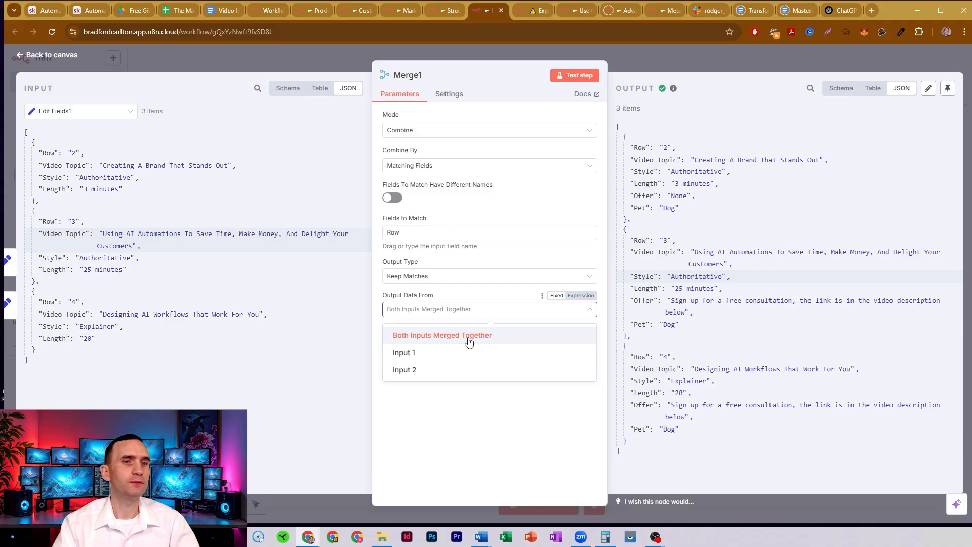
left_click(469, 340)
left_click(465, 311)
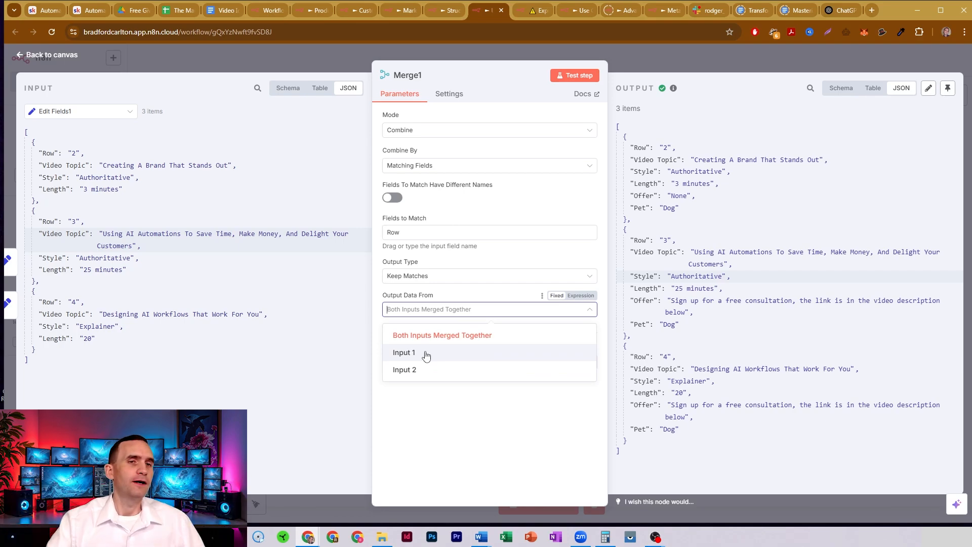
left_click(642, 53)
left_click(642, 53)
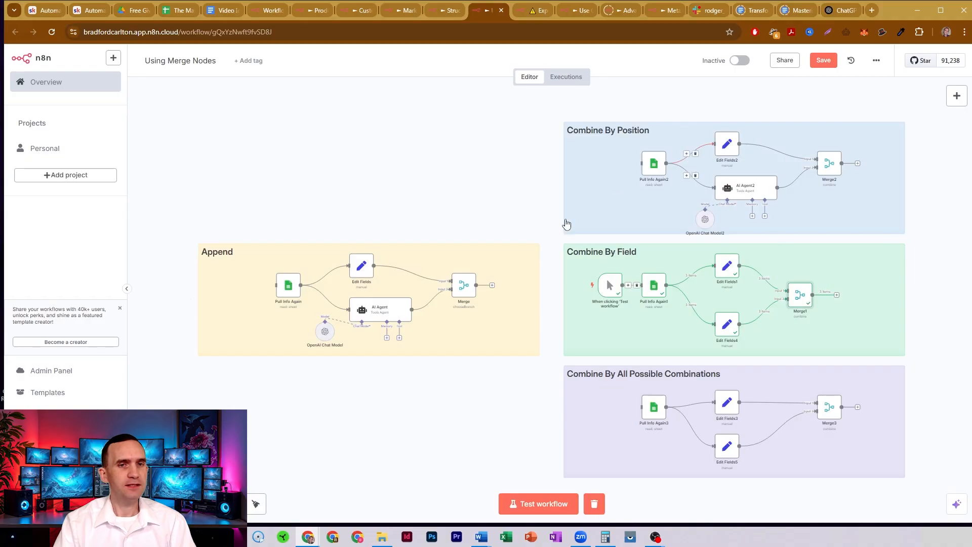
- Move the 'Test workflow' trigger into the Combine By All Possible Combinations group and connect it to Pull Info Again3
mouse_move(622, 287)
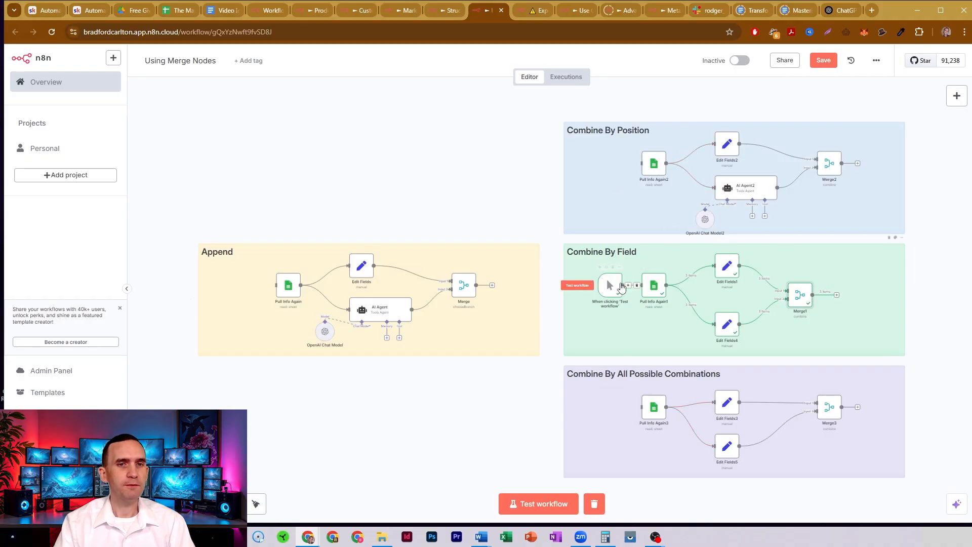
left_click_drag(612, 287, 606, 407)
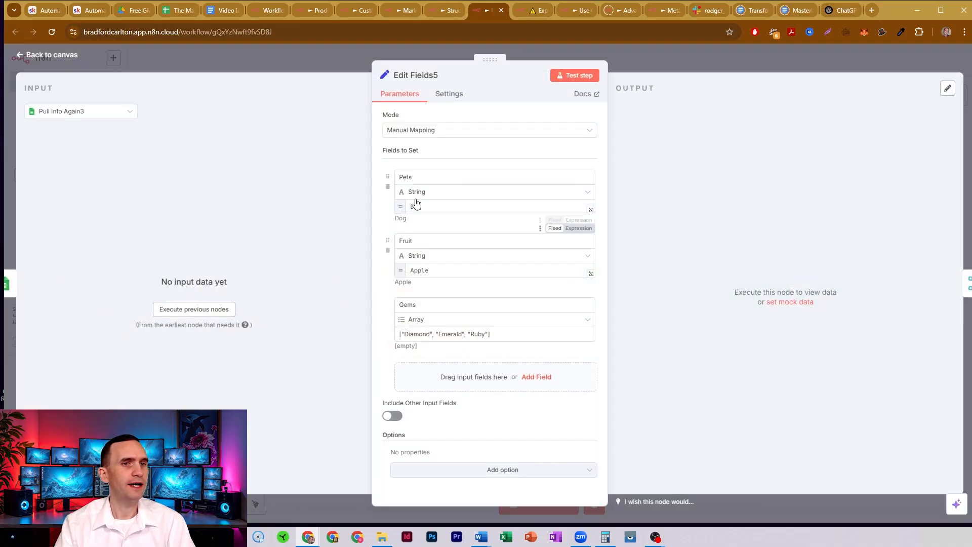
- Examine the Pets, Fruit and Gems fields in Edit Fields5, including their values and the Gems array
left_click(444, 202)
left_click(440, 176)
left_click_drag(427, 177, 403, 180)
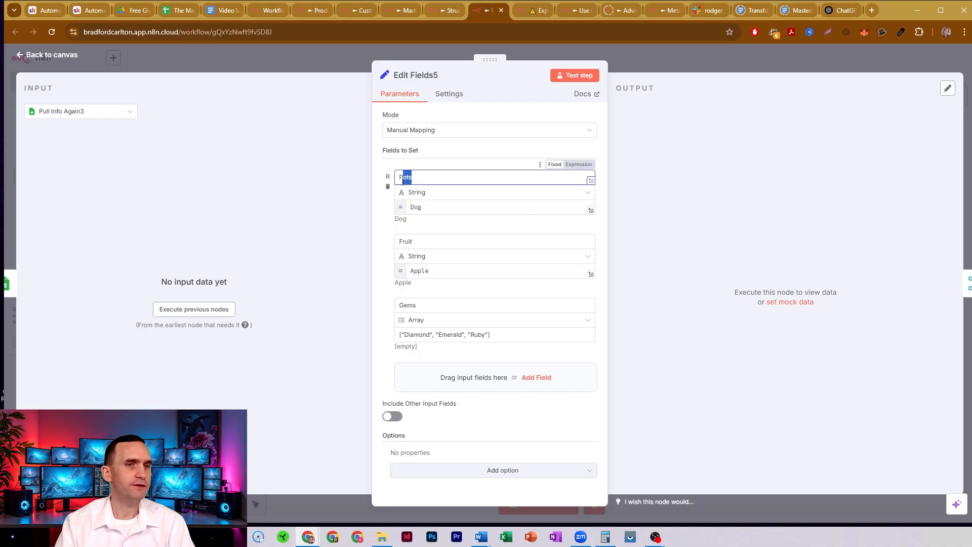
left_click(414, 202)
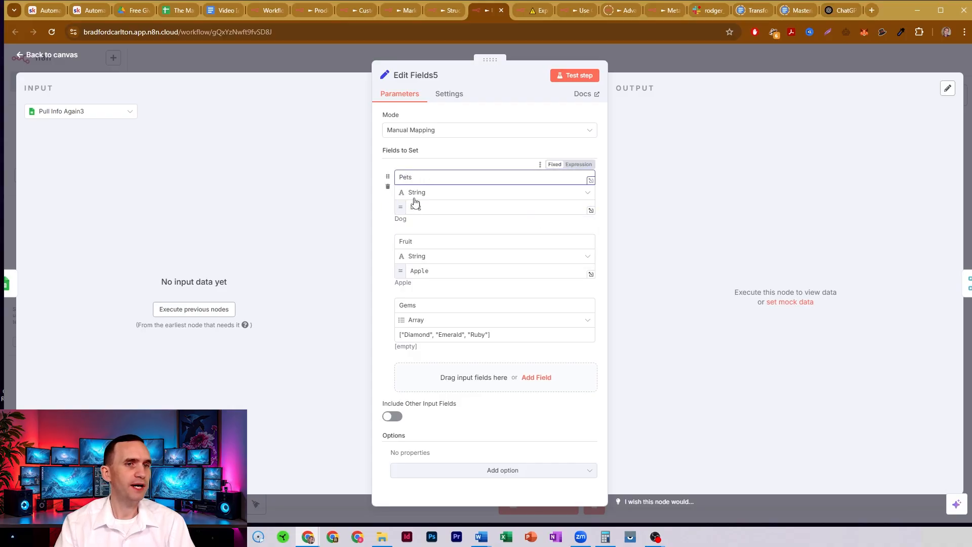
left_click(414, 202)
left_click(388, 254)
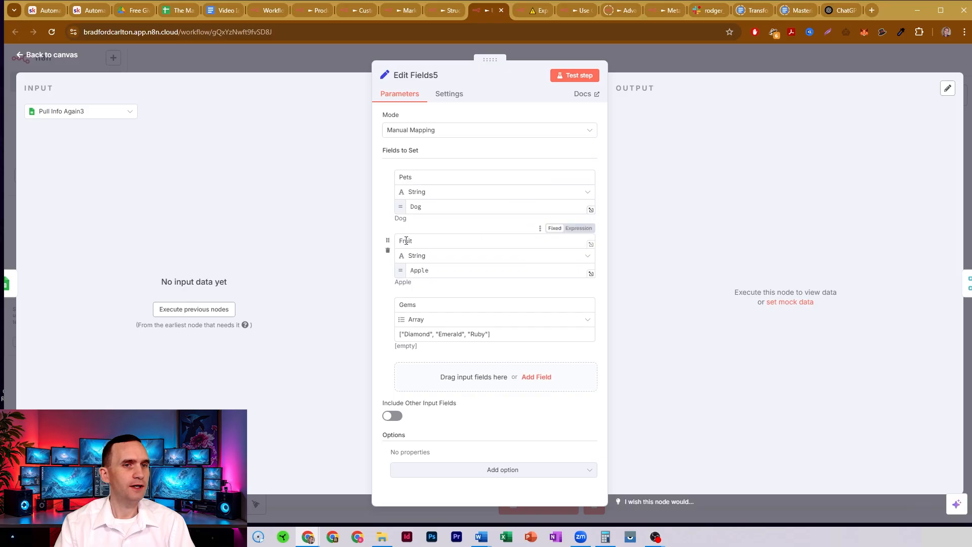
left_click(406, 241)
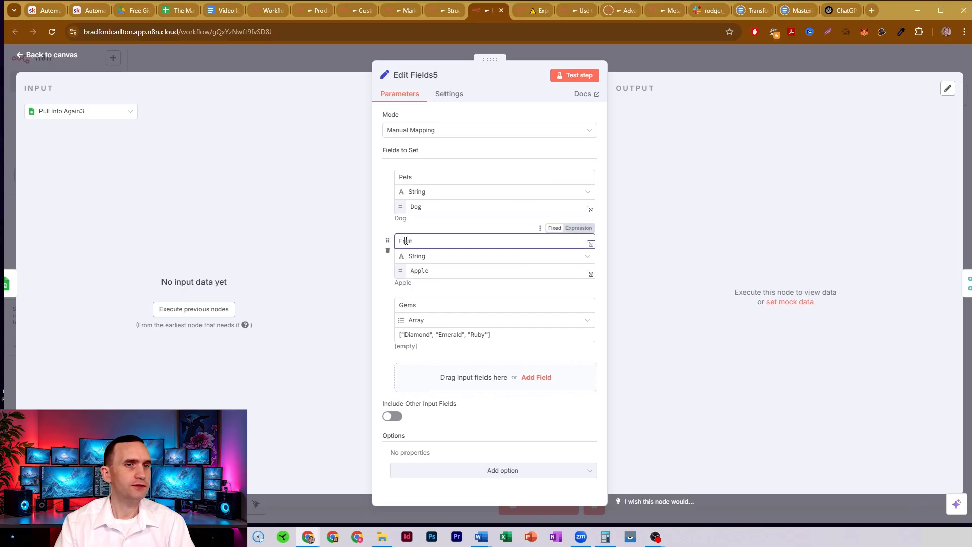
left_click(420, 270)
left_click(431, 307)
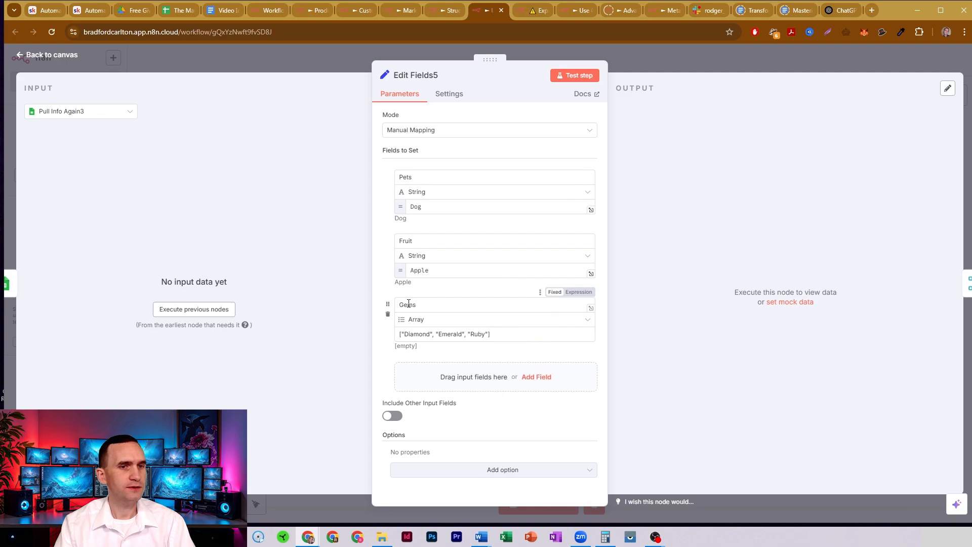
left_click_drag(399, 335, 504, 336)
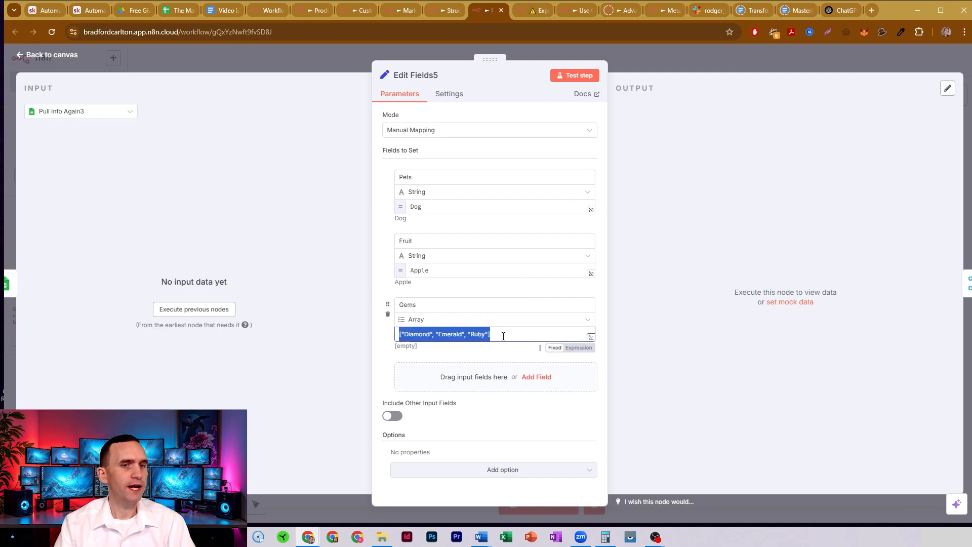
left_click(469, 334)
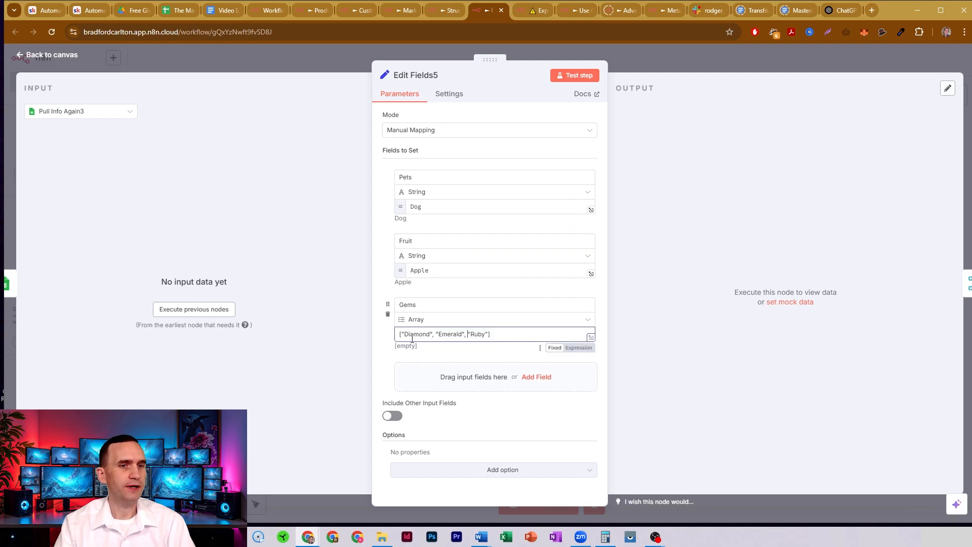
left_click(659, 57)
- Check Edit Fields3's field mapping and run the Merge3 node with Combine By set to All Possible Combinations
double_click(729, 406)
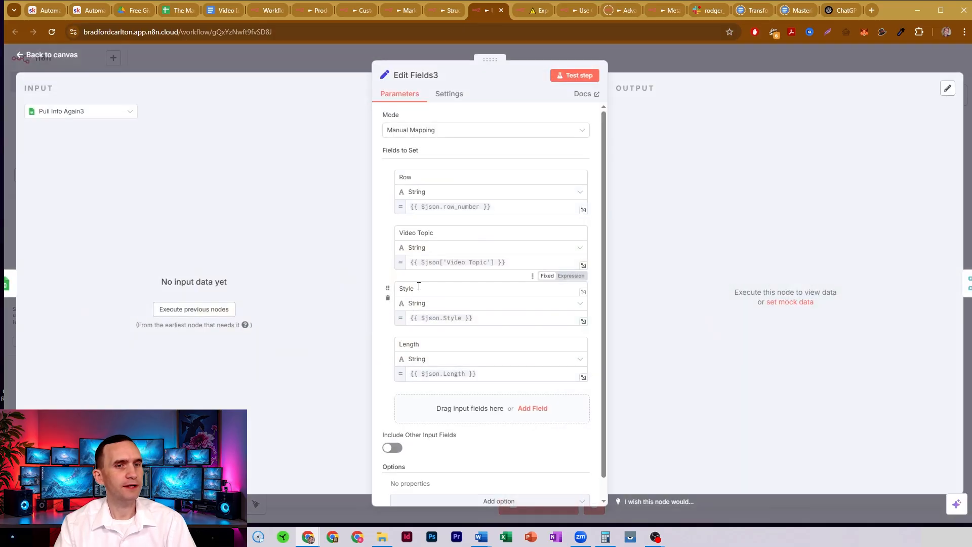
left_click(632, 59)
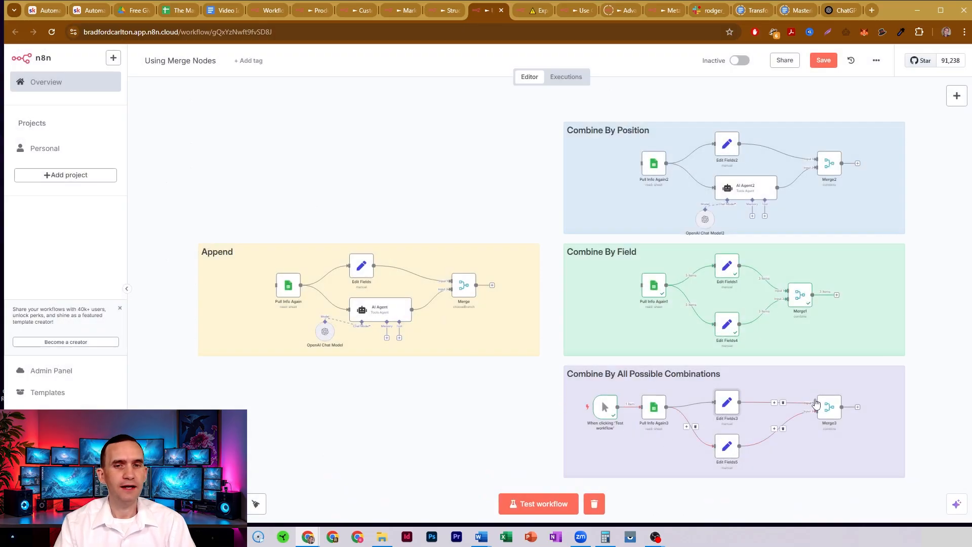
double_click(829, 412)
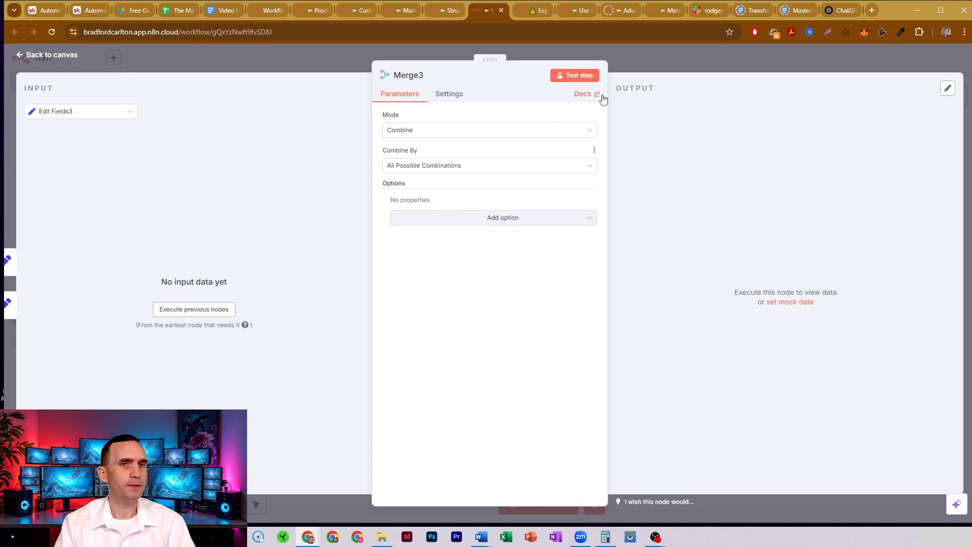
left_click(631, 61)
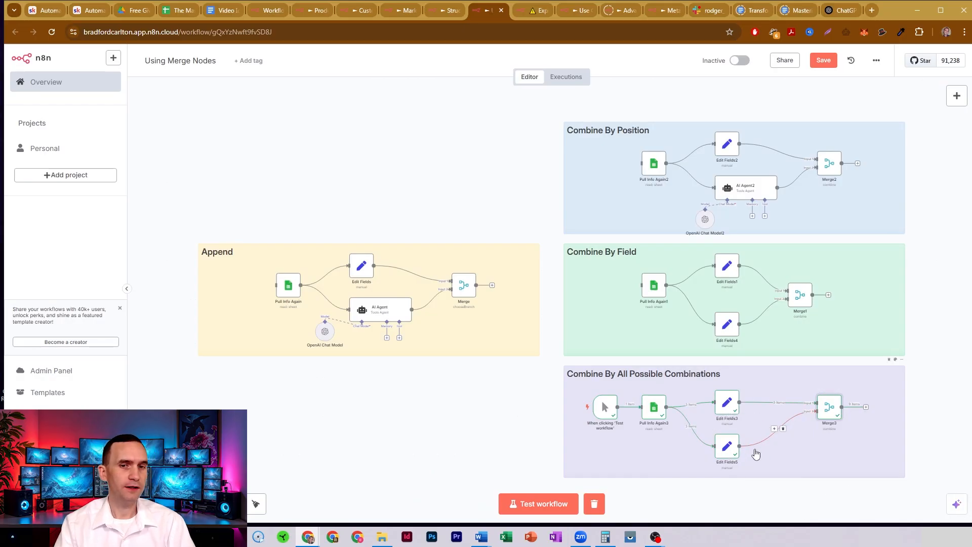
- Compare the items Merge3 receives from Edit Fields3 with those from Edit Fields5
double_click(835, 409)
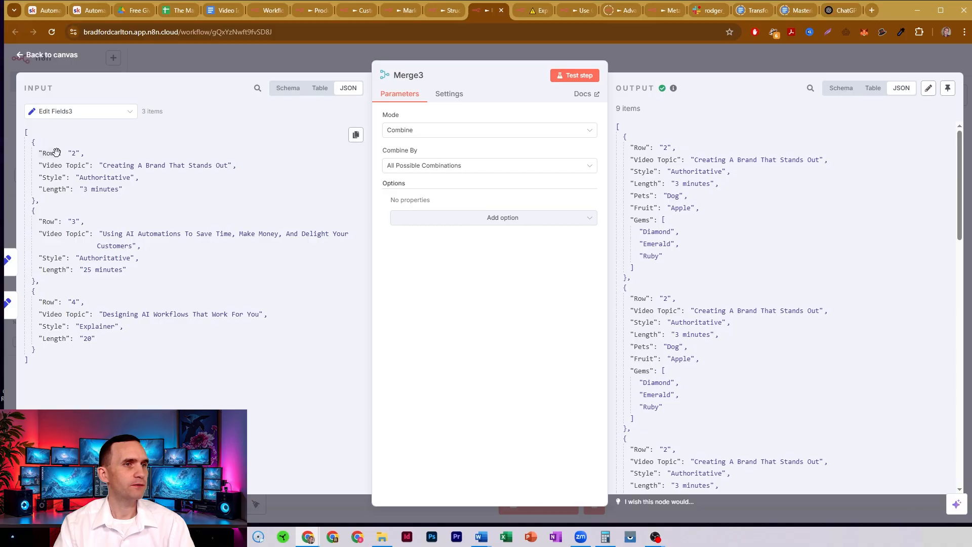
left_click(125, 111)
left_click(77, 152)
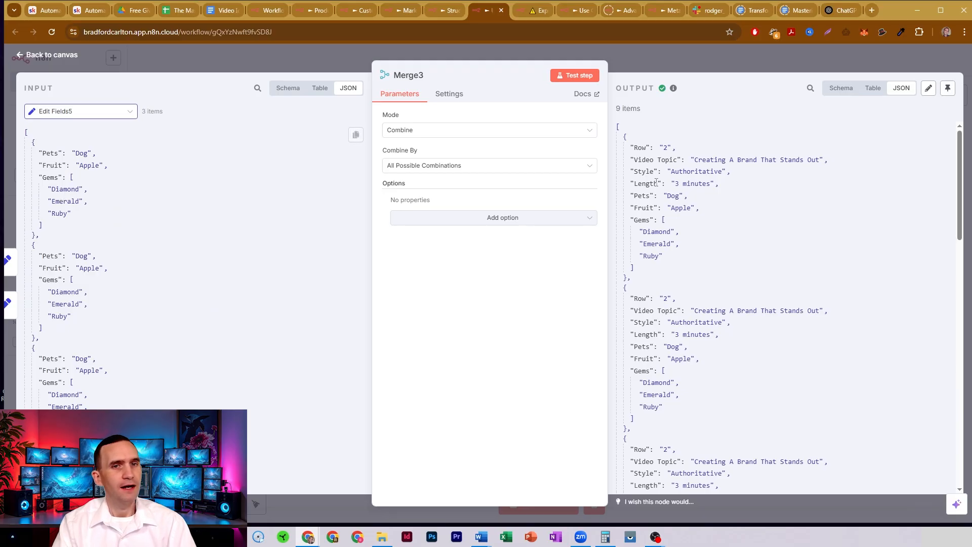
- Examine the Row 2 items in Merge3's output and how each is combined with the Pets, Fruit and Gems data
left_click_drag(654, 160, 703, 220)
scroll(687, 173, "down", 2)
scroll(687, 173, "down", 1)
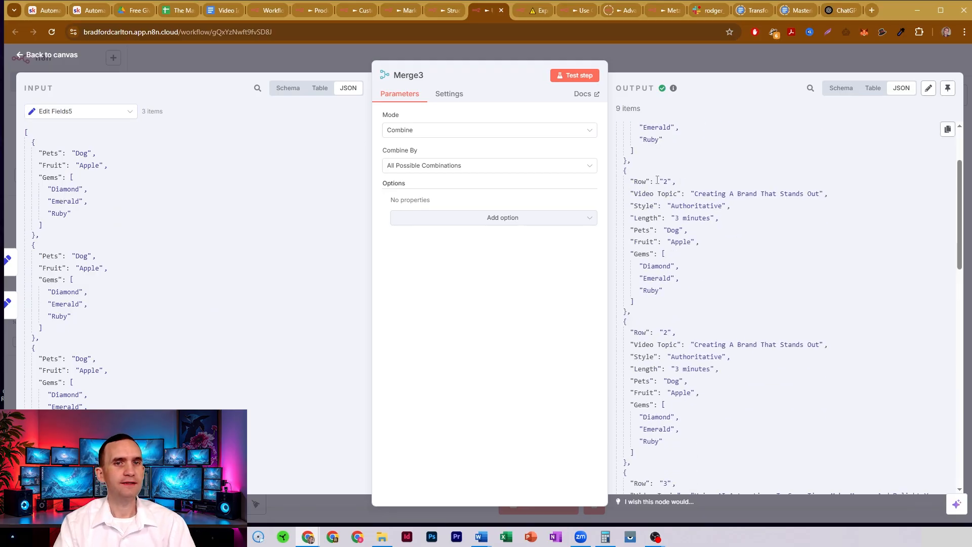
left_click_drag(657, 180, 678, 267)
scroll(674, 270, "down", 3)
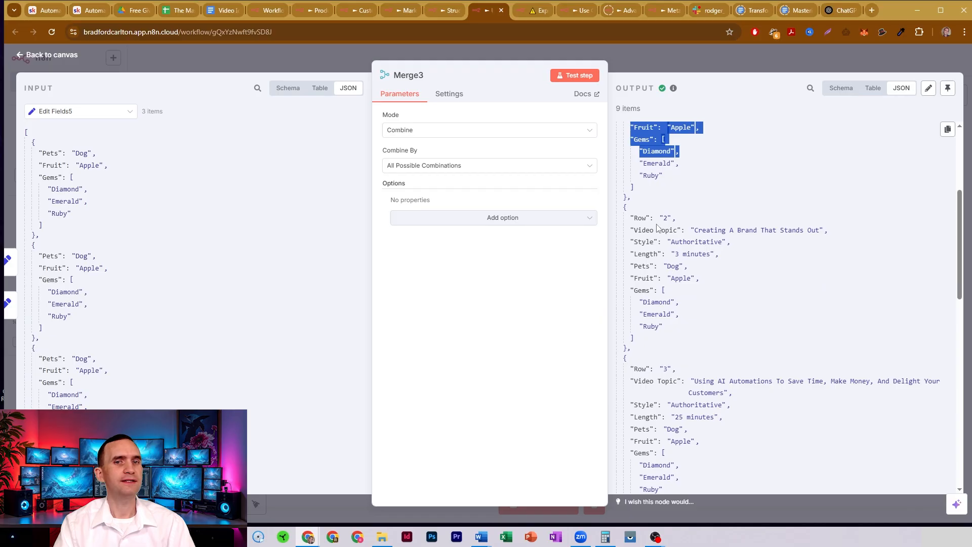
left_click_drag(657, 228, 723, 286)
scroll(712, 253, "down", 3)
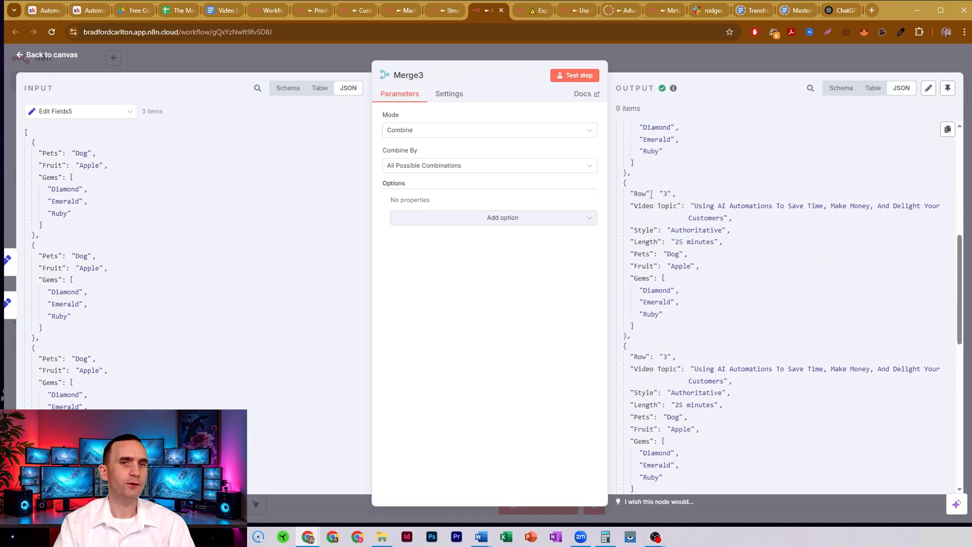
- Inspect the repeated Row 3 and Row 4 combinations in Merge3's output and return to the canvas
left_click_drag(652, 194, 707, 254)
scroll(704, 253, "down", 1)
left_click_drag(663, 218, 684, 256)
left_click_drag(674, 345, 702, 394)
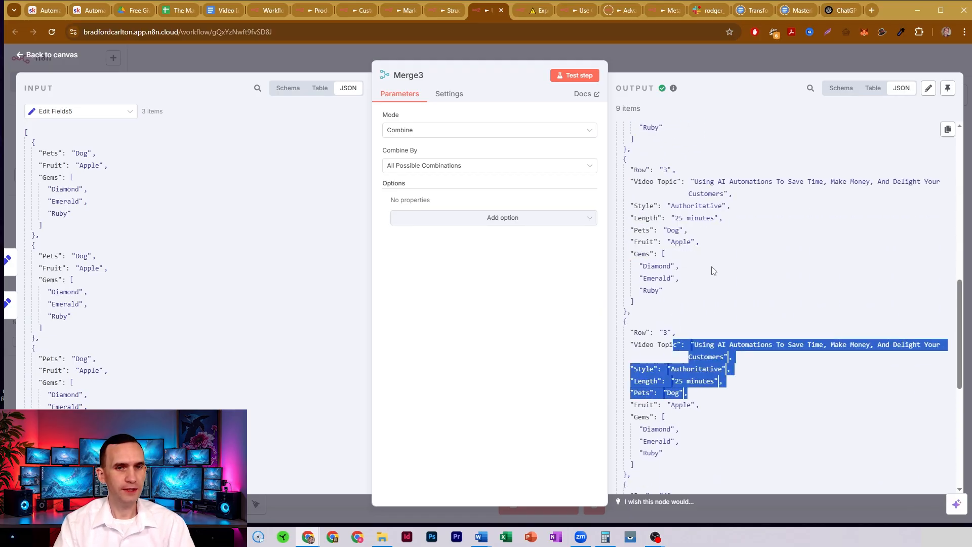
scroll(712, 271, "down", 4)
left_click_drag(657, 327, 693, 405)
scroll(694, 330, "down", 2)
scroll(707, 254, "down", 2)
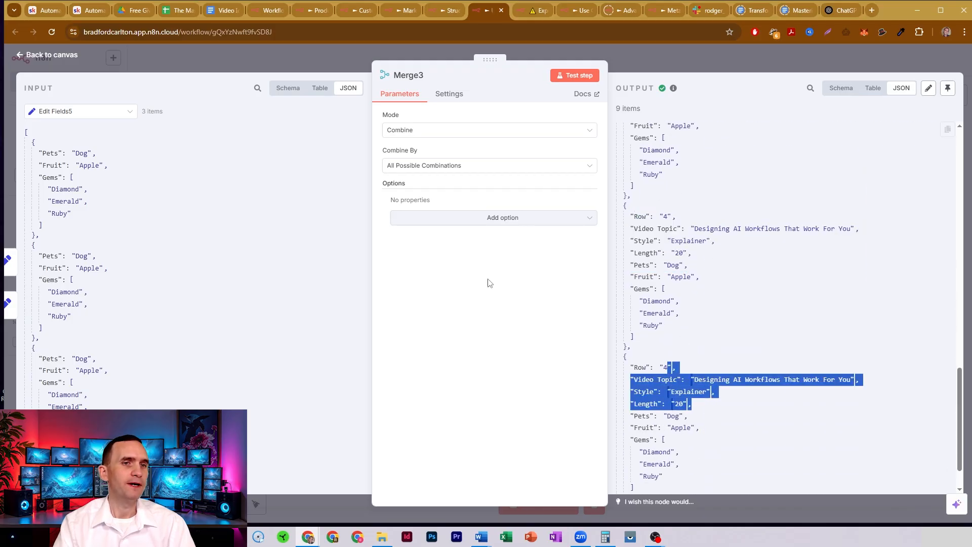
left_click(646, 69)
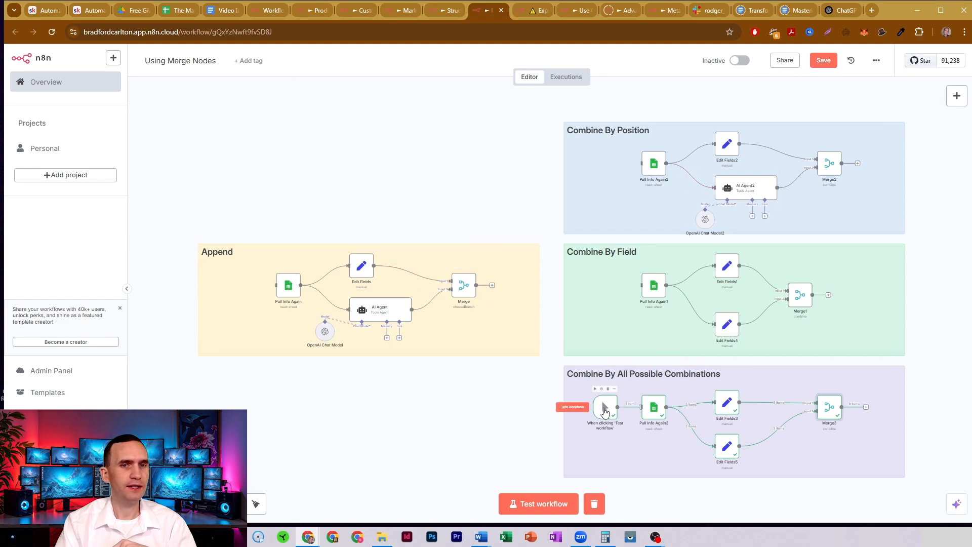
- Move the trigger back to the Combine By Field group, connect it to Pull Info Again1 and run the workflow up to Merge1
left_click_drag(604, 411, 604, 290)
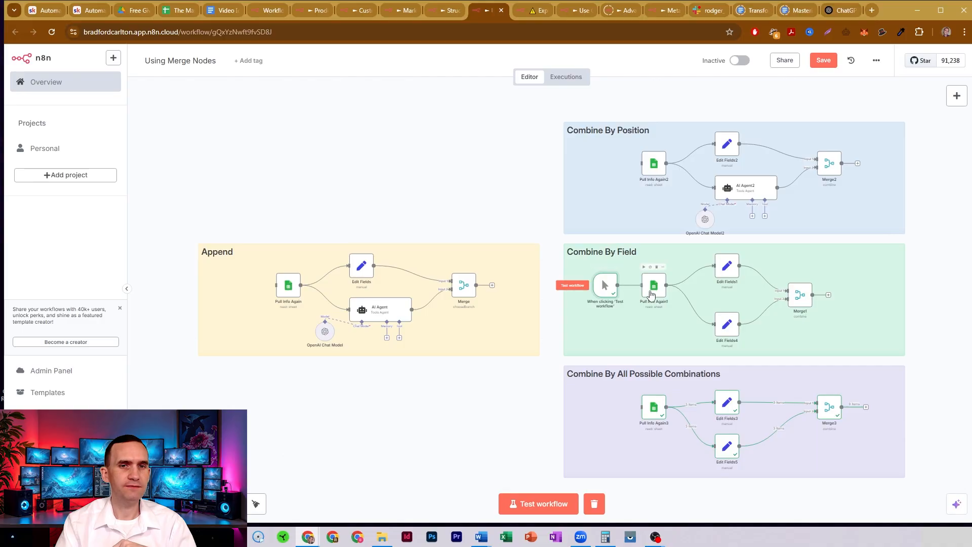
left_click(573, 285)
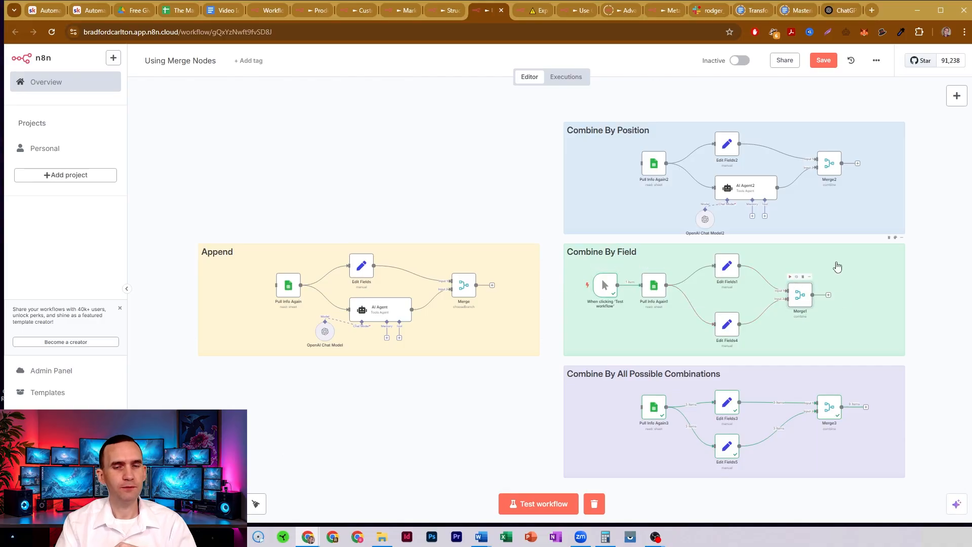
left_click(790, 277)
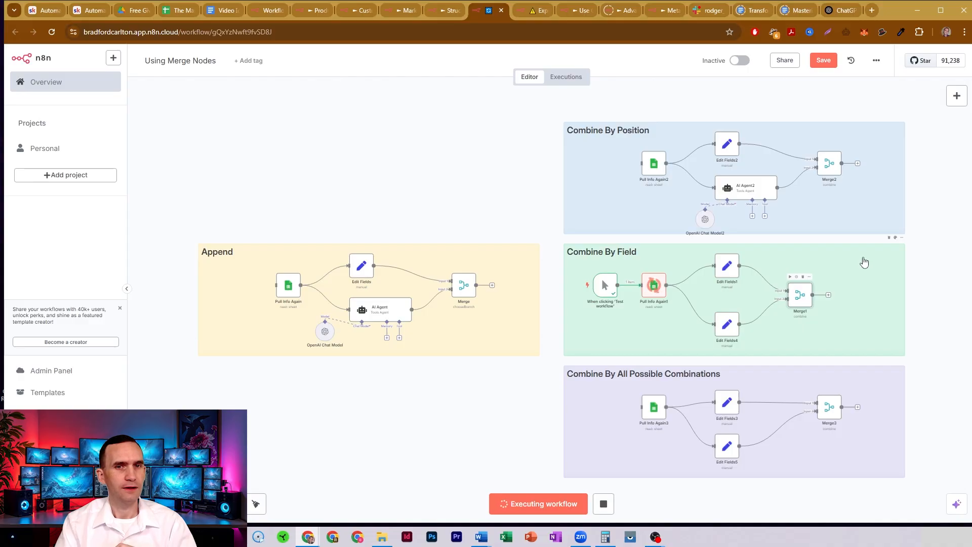